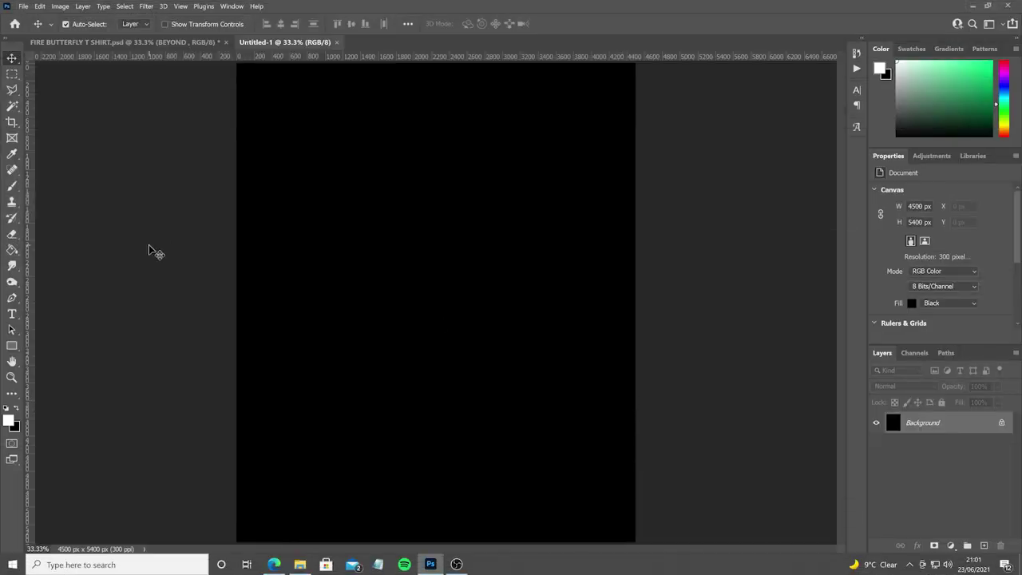
Add the title BEYOND in white Wild World Bold, scaled to about 3917 px wide and placed near the top of the canvas
click(13, 314)
click(390, 257)
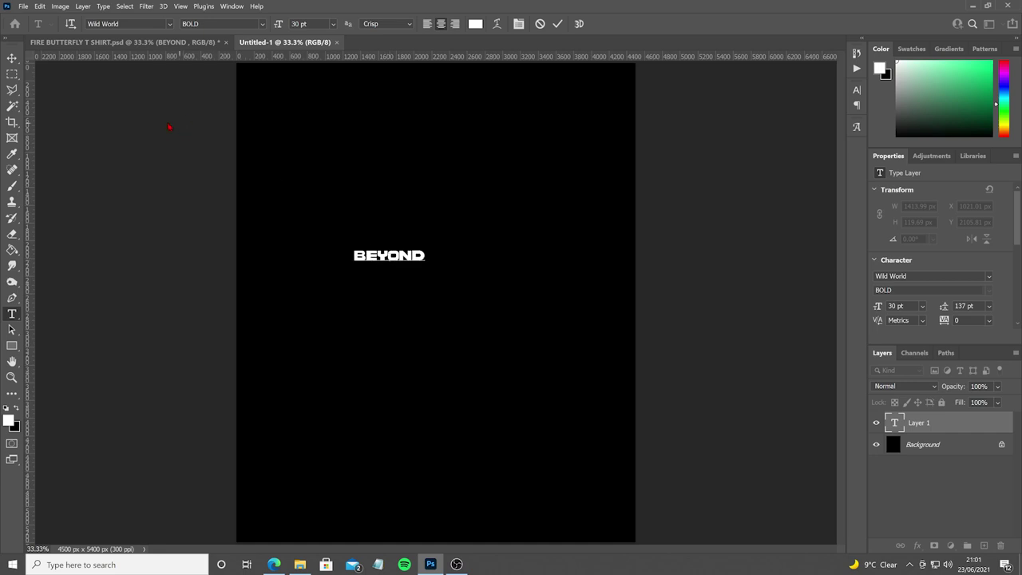
click(11, 59)
drag(399, 262, 605, 324)
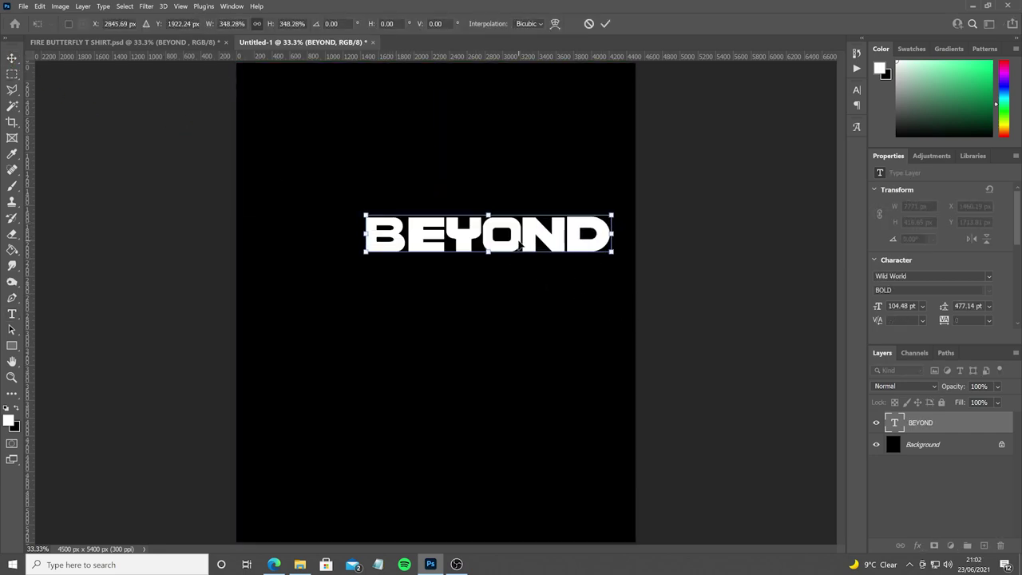
drag(498, 242, 439, 238)
drag(555, 250, 661, 265)
drag(481, 240, 470, 178)
key(Return)
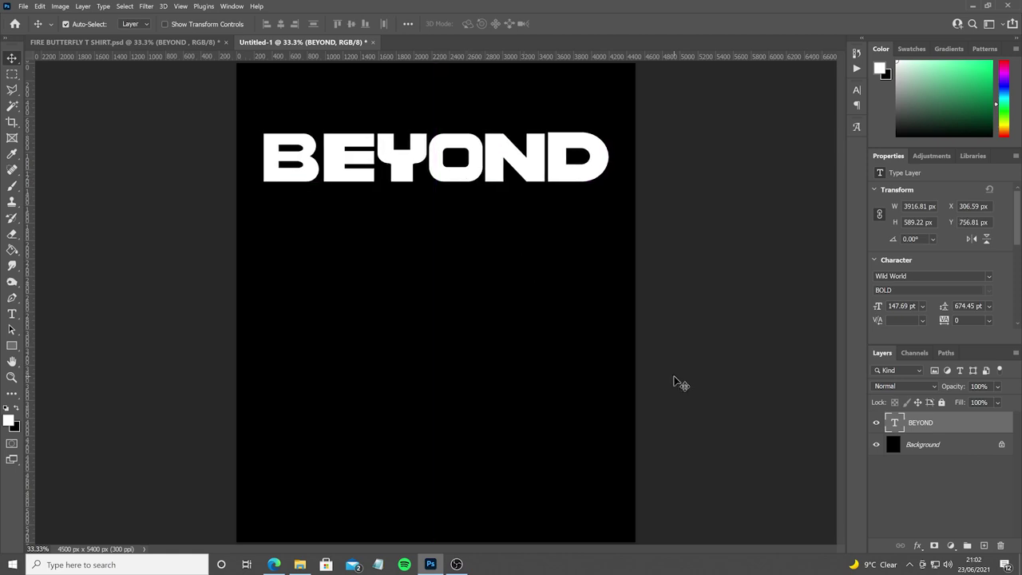
Duplicate the BEYOND text layer directly beneath the original and set the copy's fill to 0%
drag(920, 438, 983, 547)
drag(533, 168, 528, 228)
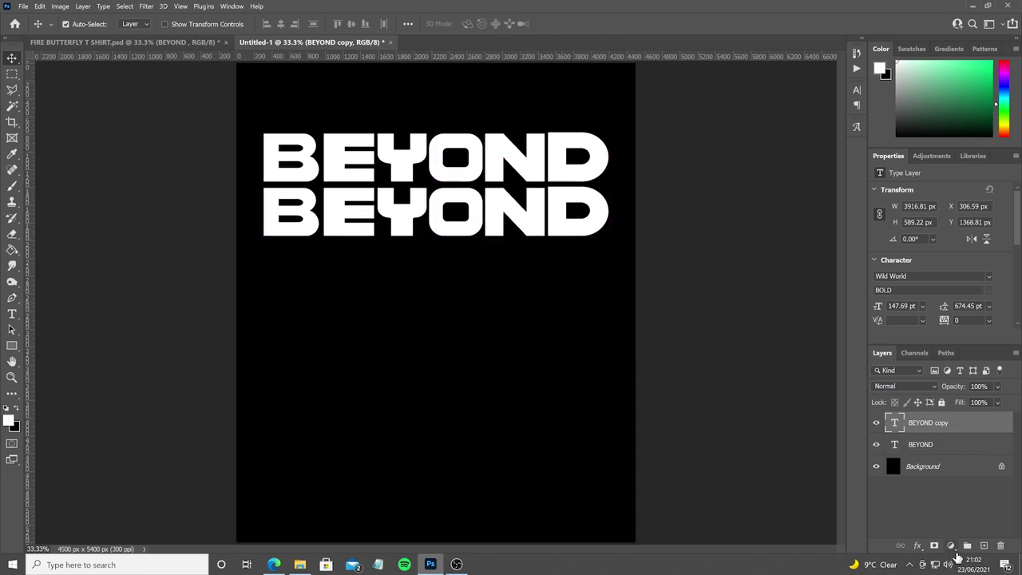
click(998, 402)
drag(997, 416, 916, 427)
Add a stroke effect to the lower BEYOND copy and set its color to white (ffffff)
click(952, 547)
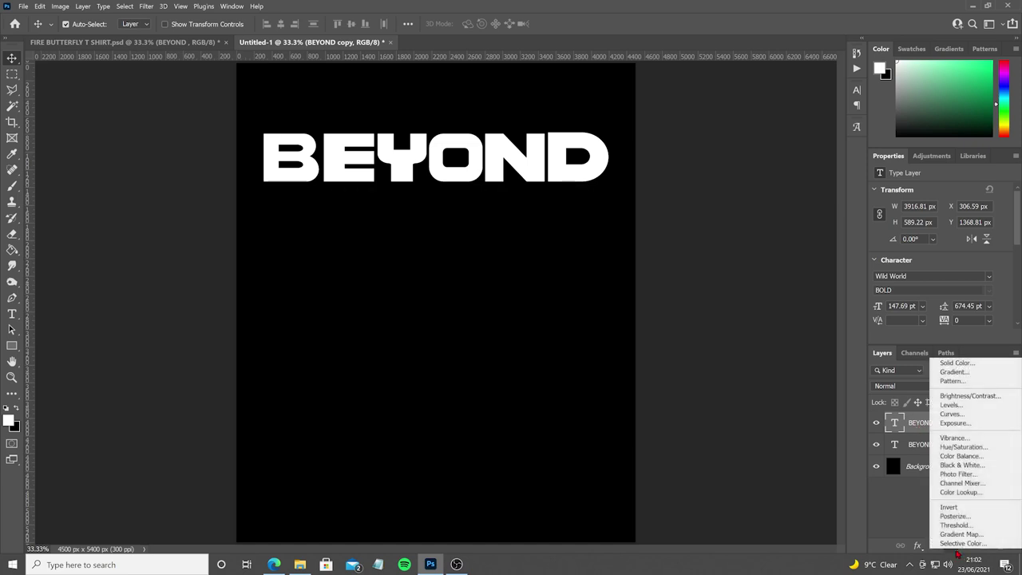
click(917, 546)
click(948, 479)
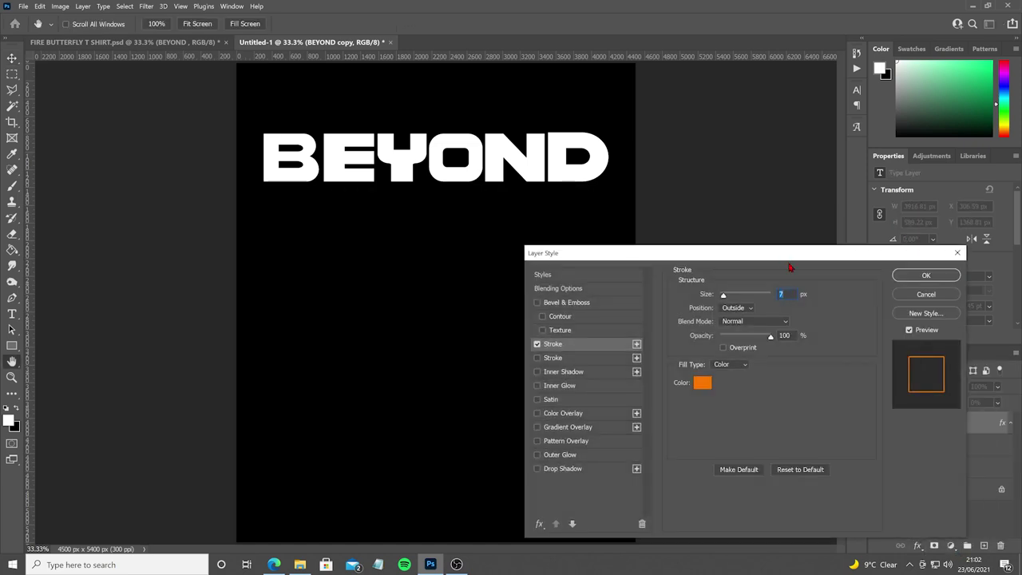
click(703, 382)
click(606, 142)
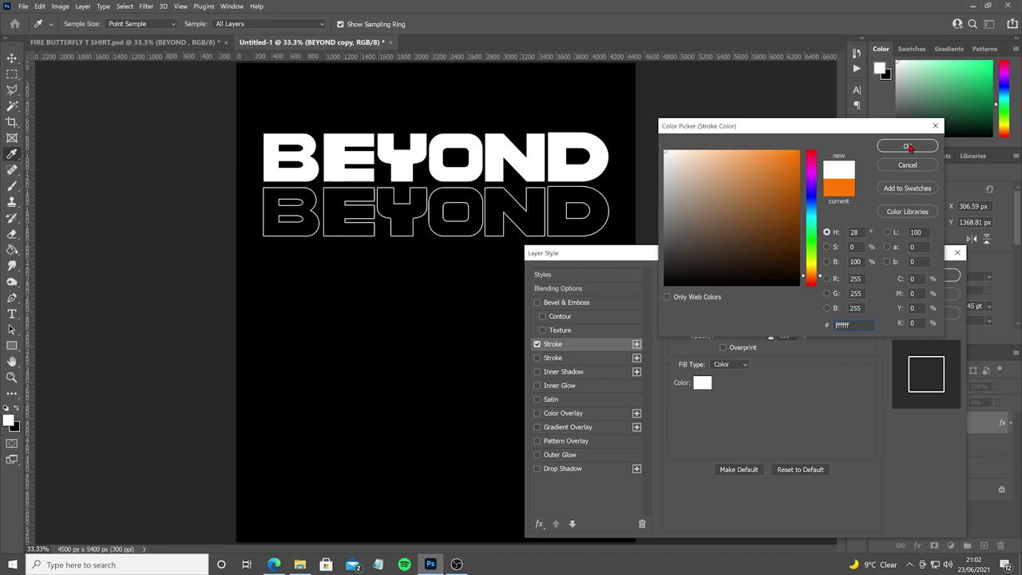
click(908, 146)
Set the stroke's position to Inside and its size to 7 px, and apply the layer style
click(738, 310)
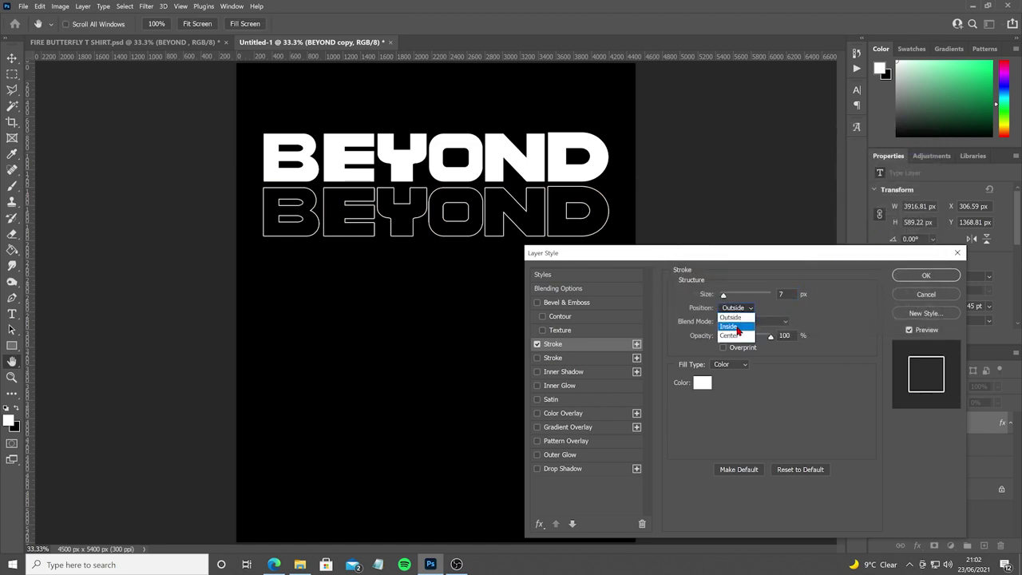
click(736, 323)
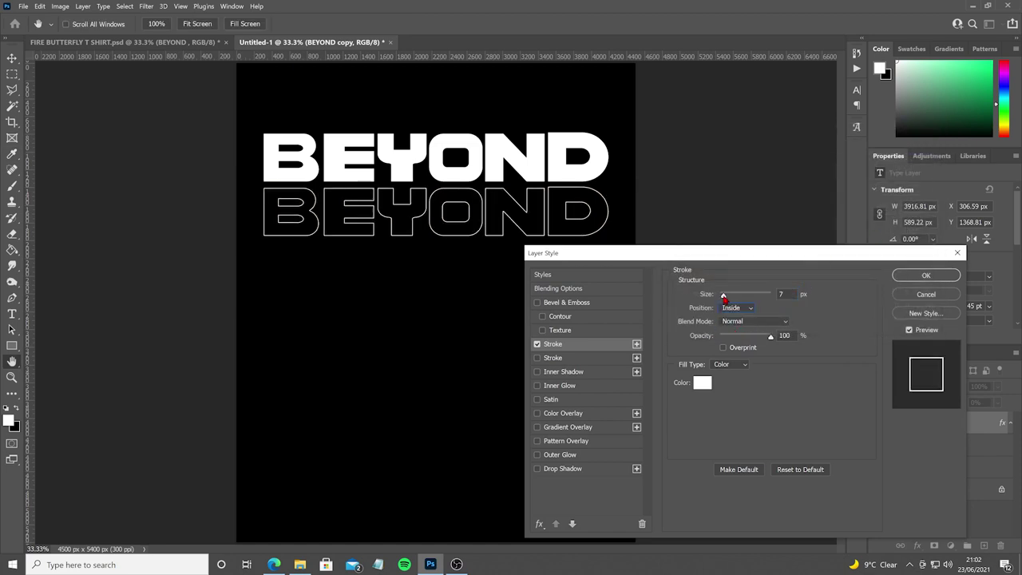
drag(724, 294, 724, 295)
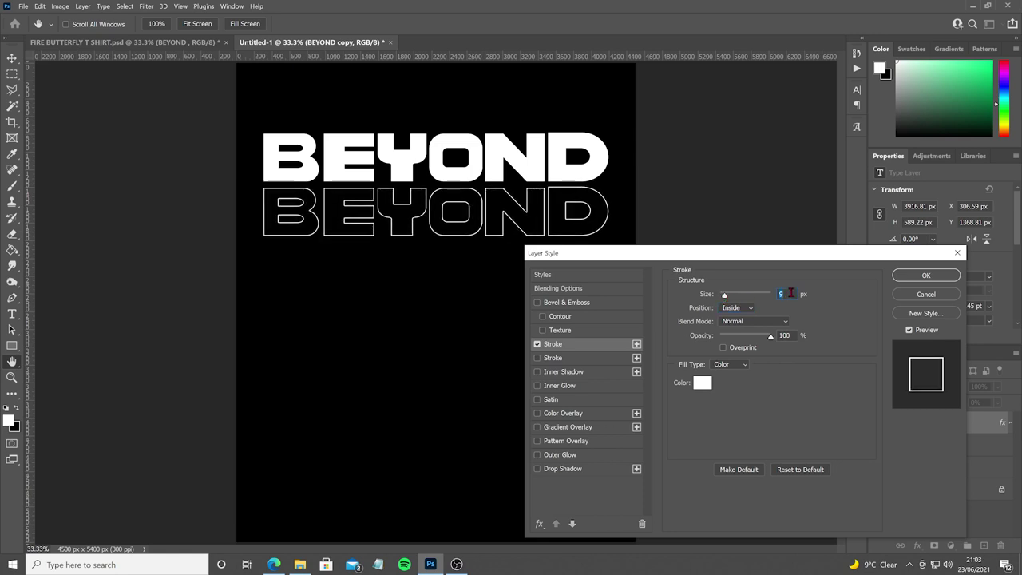
key(Down)
key(Down)
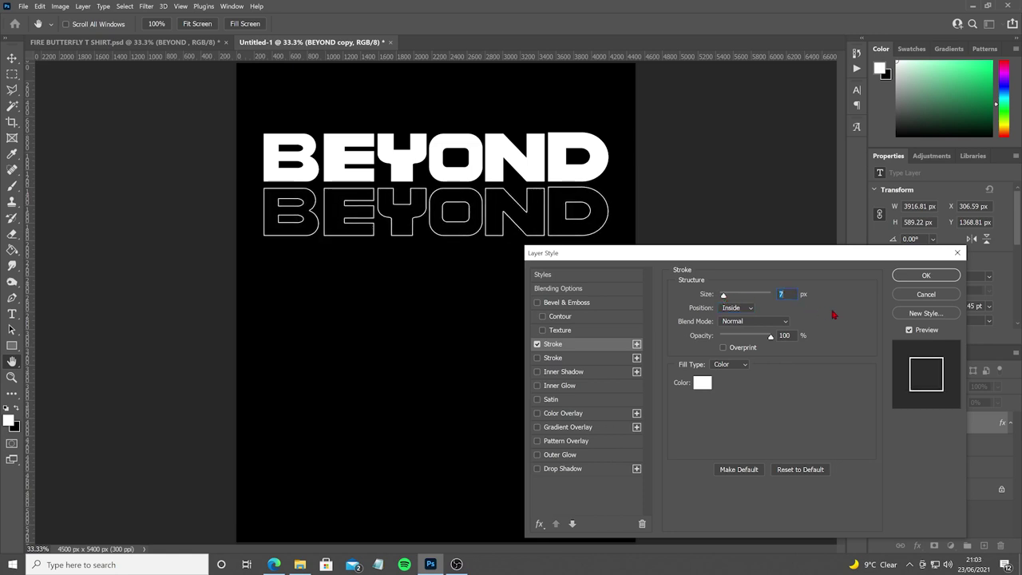
click(911, 276)
Duplicate the outlined BEYOND text three times, stacking the copies in evenly spaced rows beneath it
key(ctrl+j)
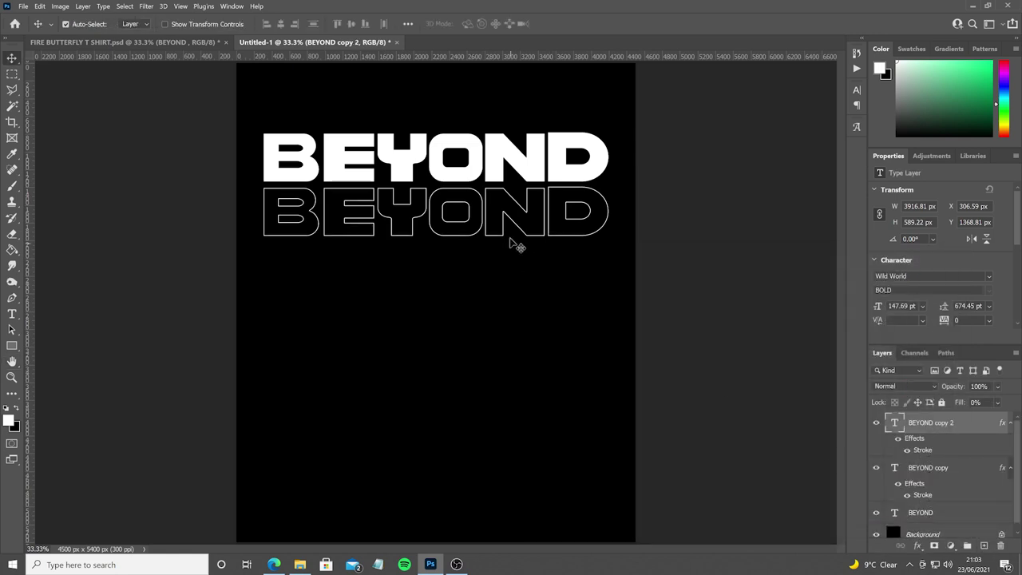
drag(512, 229, 480, 329)
key(ctrl+j)
key(ctrl+j)
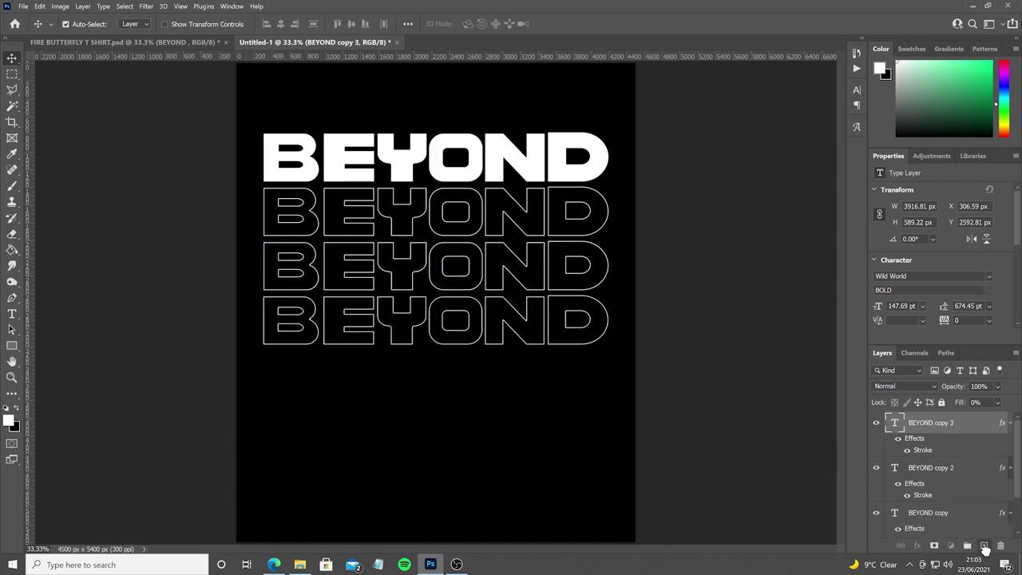
drag(551, 323, 563, 404)
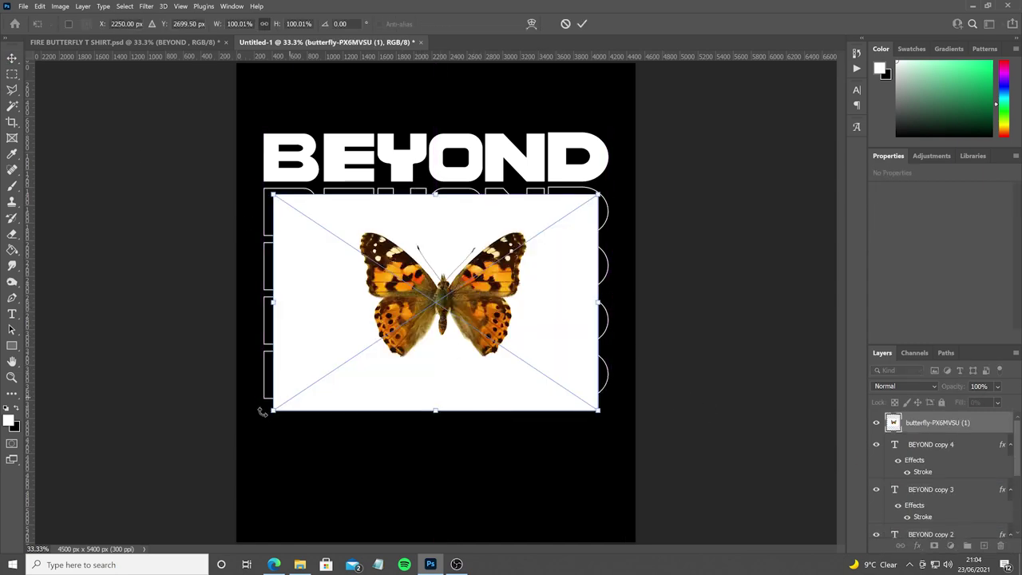
Scale the placed butterfly image to about 133% and position it over the outlined text rows
drag(270, 414, 187, 471)
drag(379, 434, 413, 384)
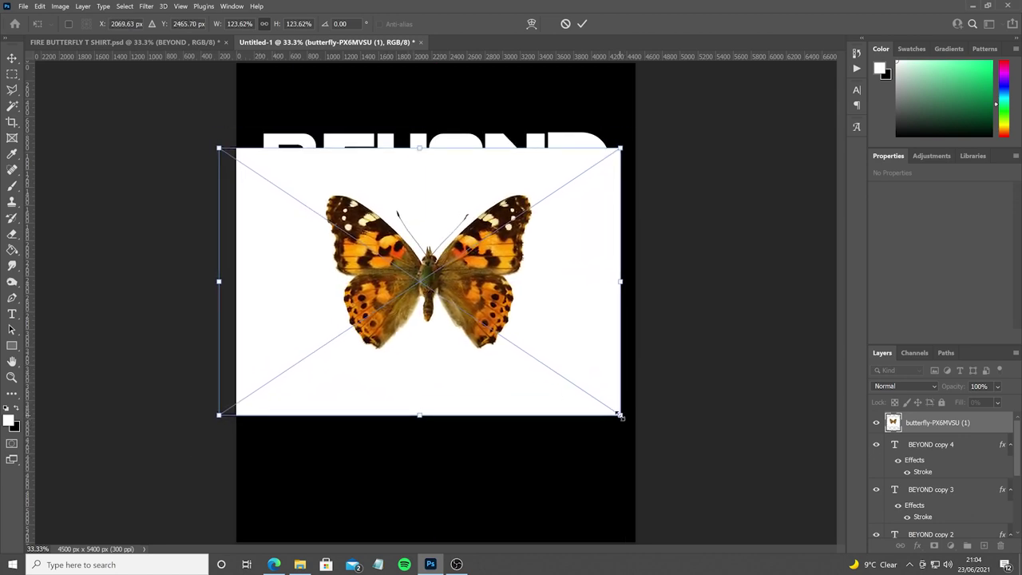
drag(620, 415, 650, 435)
drag(606, 379, 592, 402)
click(919, 426)
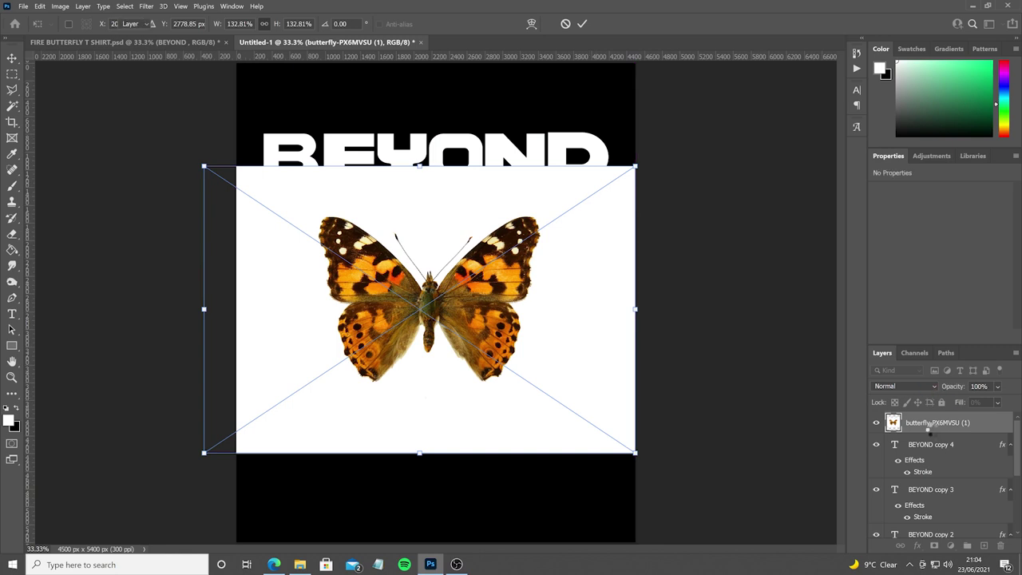
Rasterize the butterfly layer and remove its white background, nudging the cutout slightly upward
right_click(930, 425)
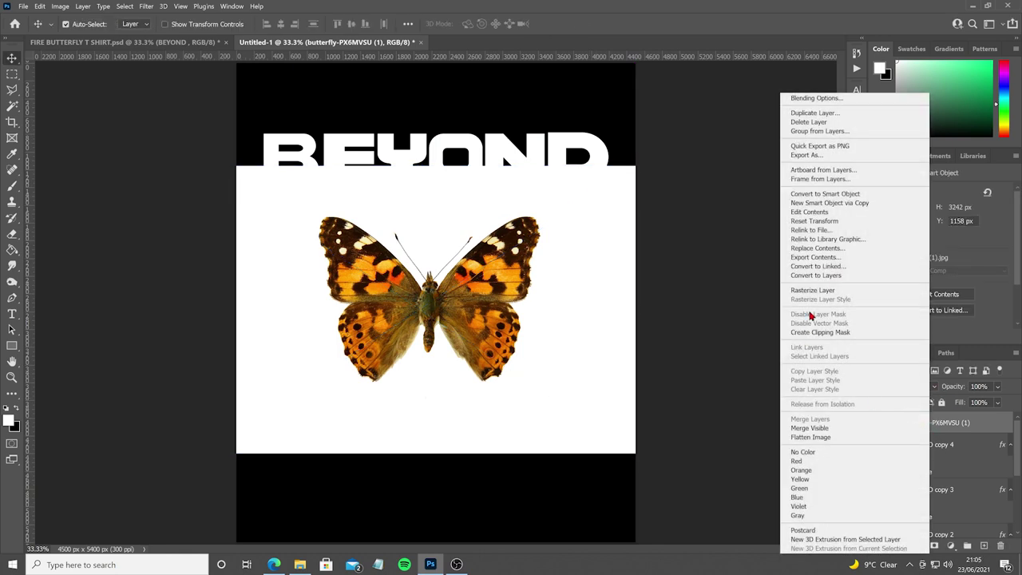
click(847, 293)
scroll(990, 276, down, 2)
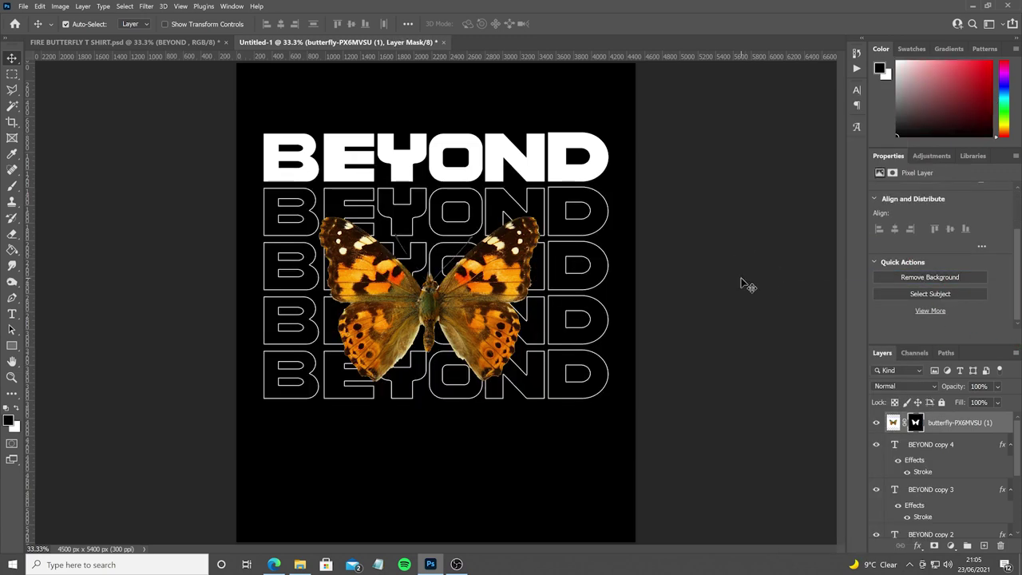
mouse_move(494, 319)
mouse_down()
mouse_move(479, 319)
mouse_move(504, 460)
mouse_move(490, 306)
mouse_up()
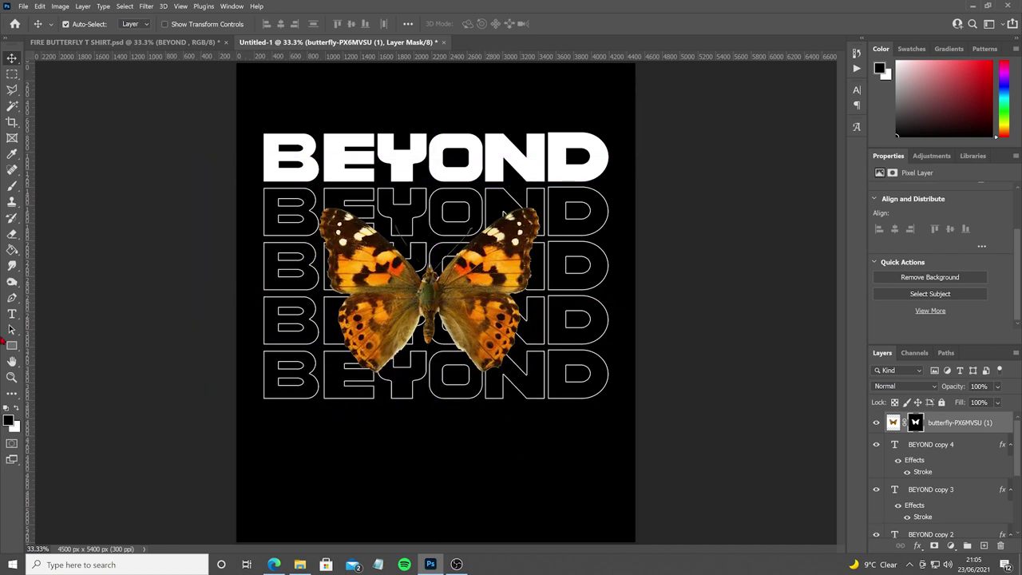
On the butterfly's layer mask, paint black over the white remnants beside the head with a 100% hard brush at 9 px and 2 px
key(z)
click(437, 279)
drag(428, 285, 493, 297)
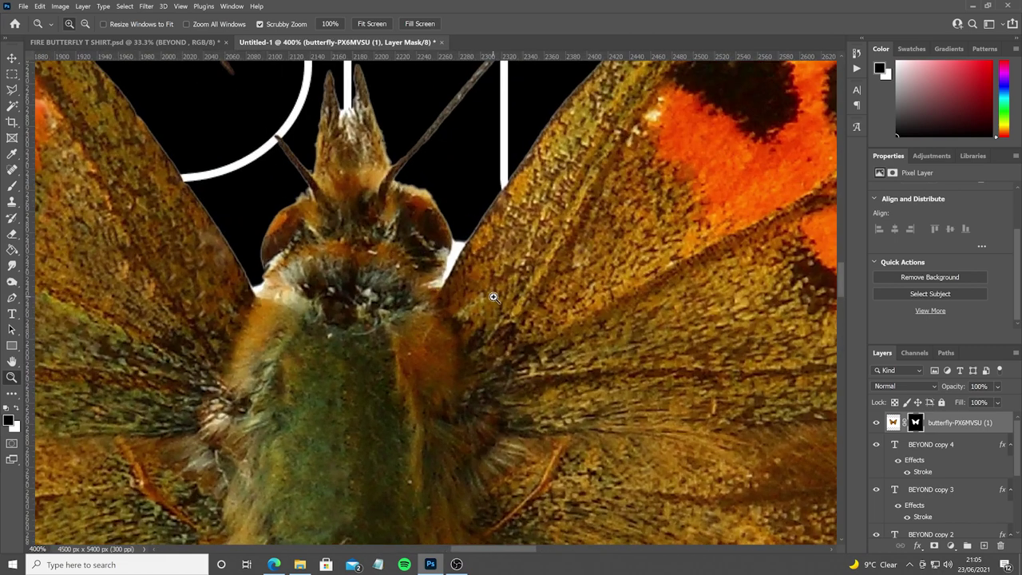
scroll(422, 268, up, 2)
scroll(421, 268, down, 2)
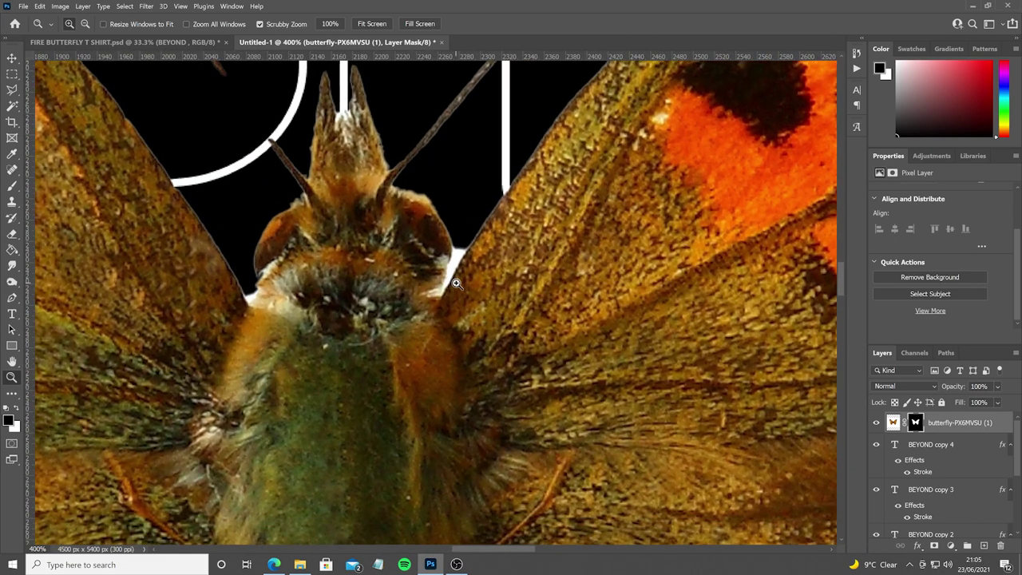
click(457, 242)
click(913, 424)
click(12, 185)
click(76, 24)
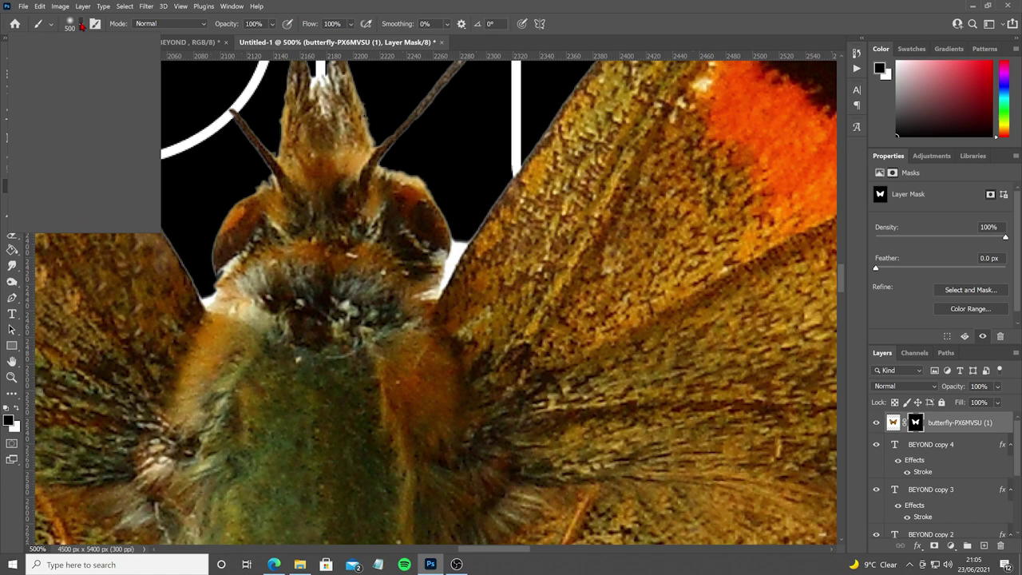
text(9)
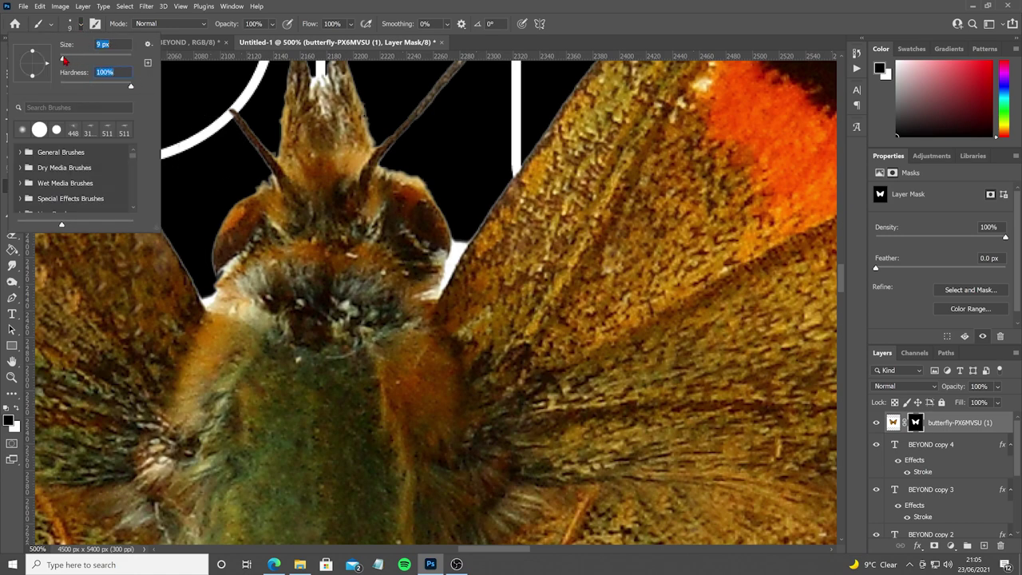
key(Return)
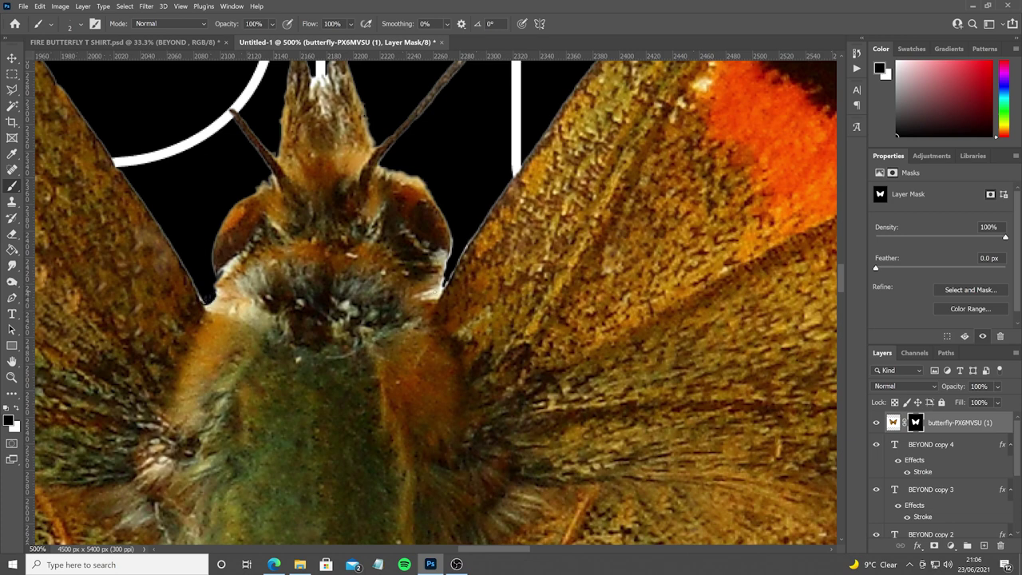
scroll(432, 304, up, 3)
key(z)
key(ctrl+0)
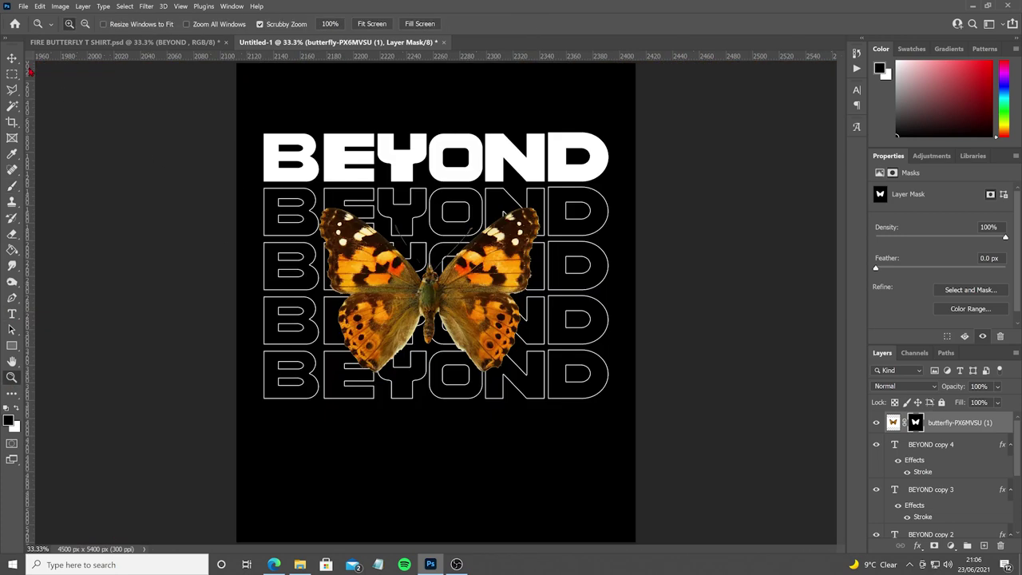
Reposition and slightly enlarge the butterfly layer to 4917 × 3278 px, and convert it to a smart object
key(v)
drag(483, 292, 482, 309)
key(ctrl+t)
drag(630, 429, 636, 432)
key(Return)
right_click(973, 433)
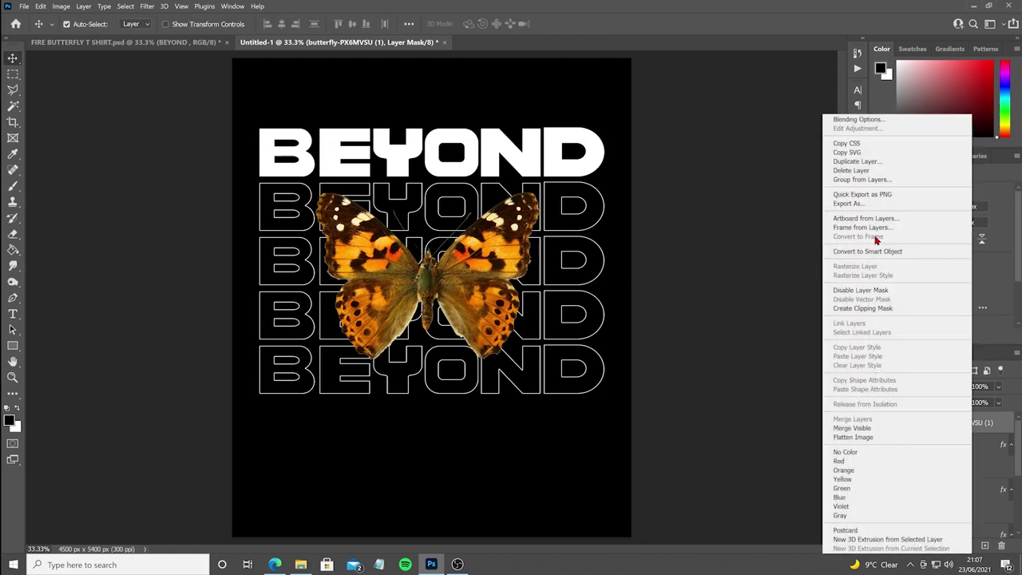
click(876, 241)
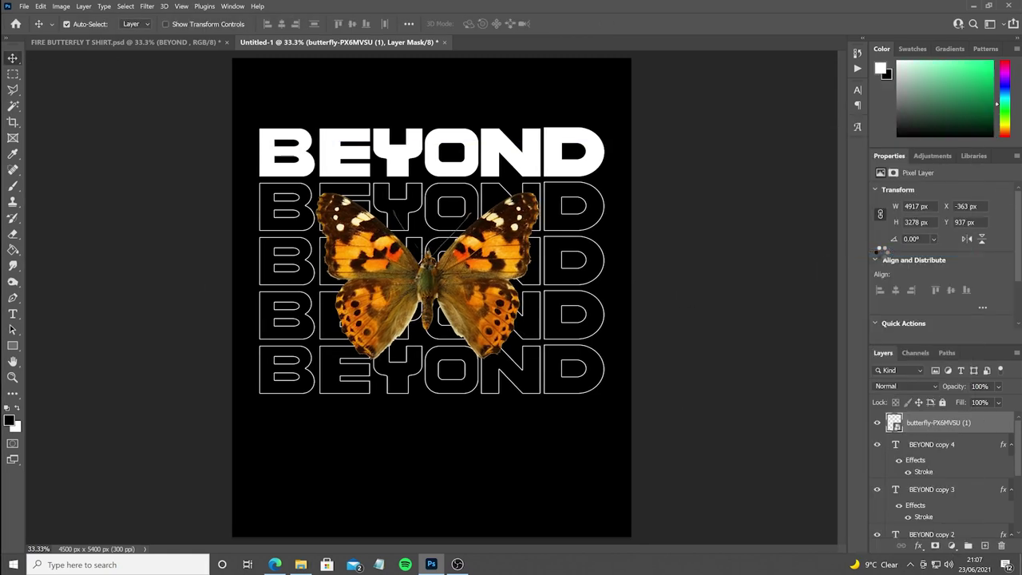
In the Filter Gallery, give the butterfly the Torn Edges sketch effect with image balance 9, smoothness 15 and contrast 13
click(147, 5)
click(168, 56)
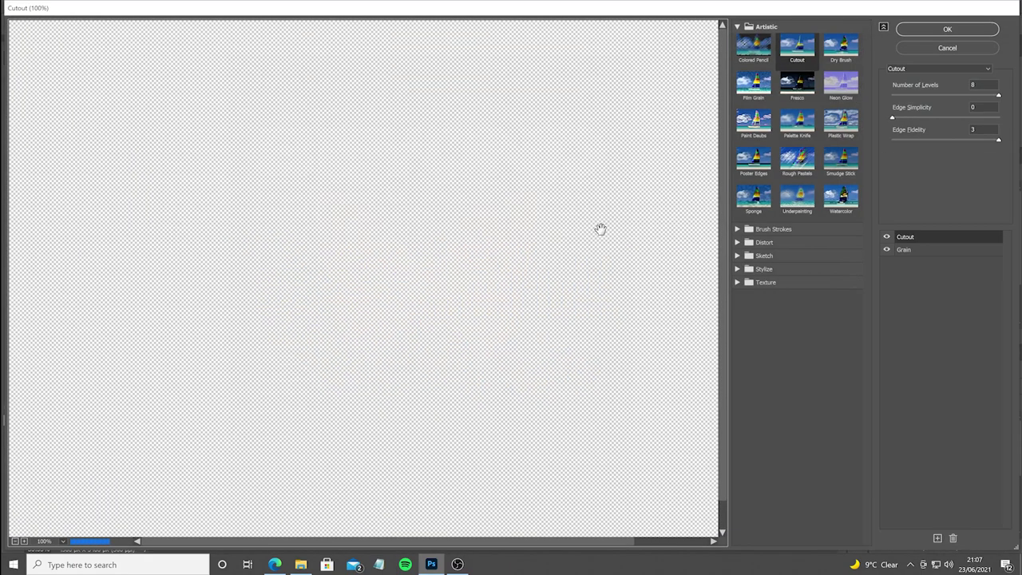
click(738, 28)
click(736, 66)
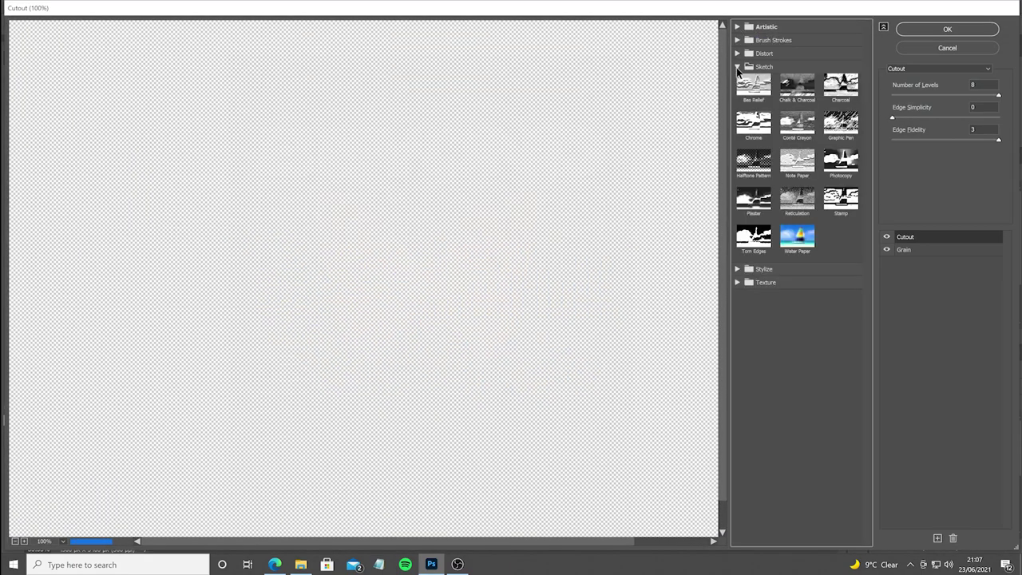
click(753, 237)
click(15, 542)
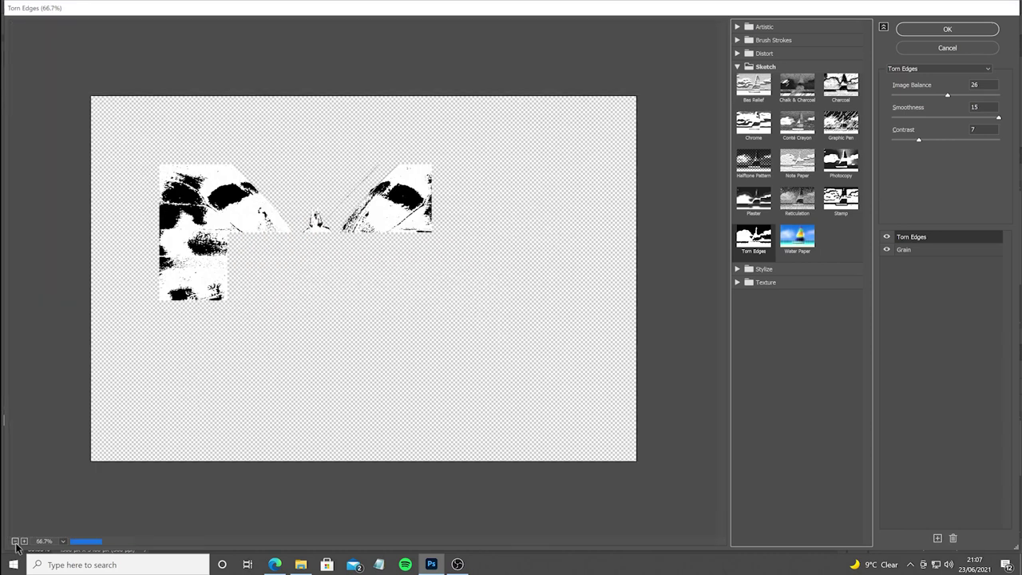
click(14, 541)
drag(948, 95, 910, 95)
drag(908, 140, 960, 126)
Set the Grain effect to intensity 0, contrast 67 and grain type Sprinkles, and apply the Filter Gallery effects
click(918, 249)
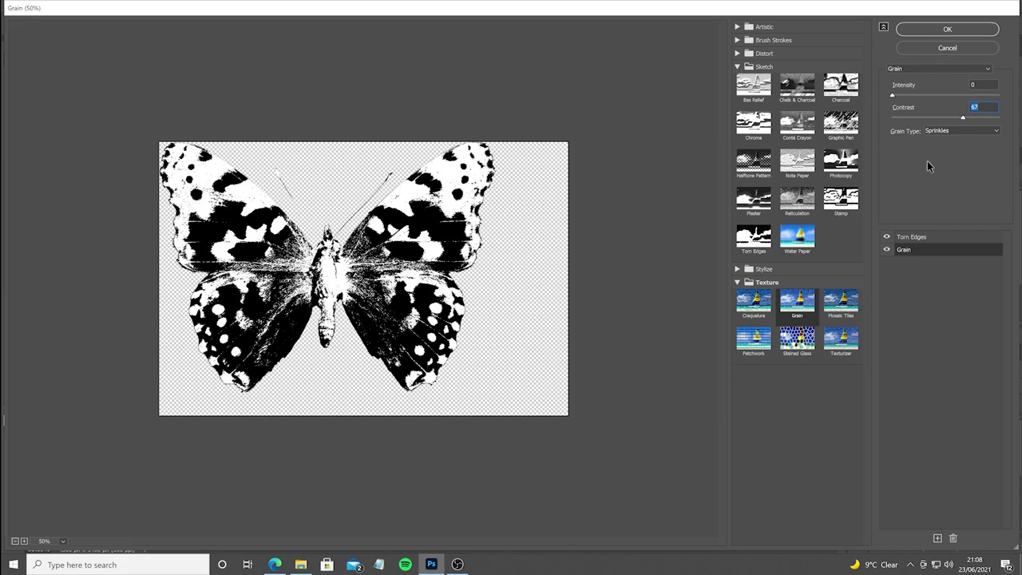
click(914, 237)
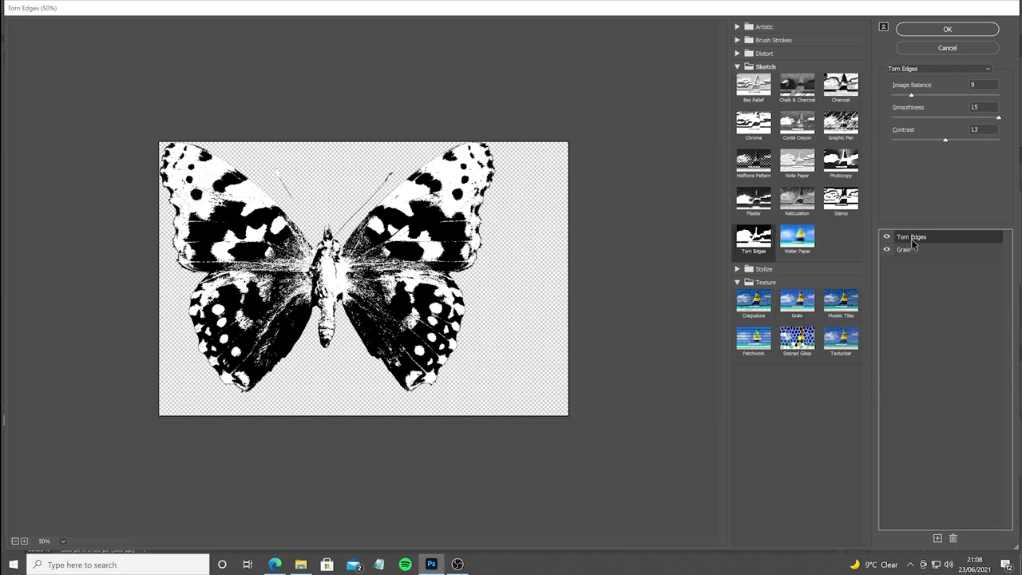
click(910, 249)
click(952, 35)
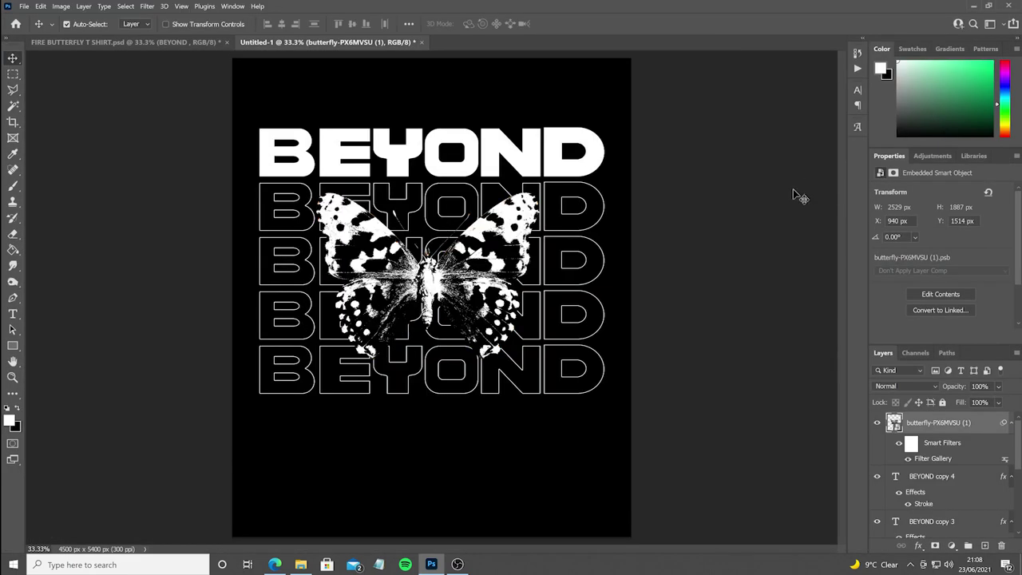
Add a white-to-black Gradient Map adjustment above the butterfly and clip it to the butterfly layer
click(951, 546)
click(952, 546)
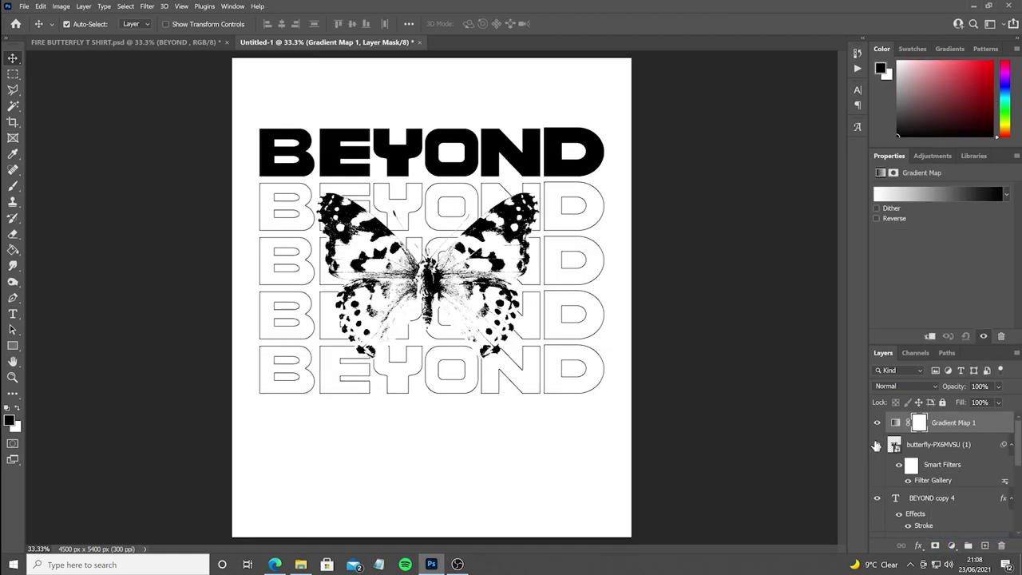
alt+click(951, 431)
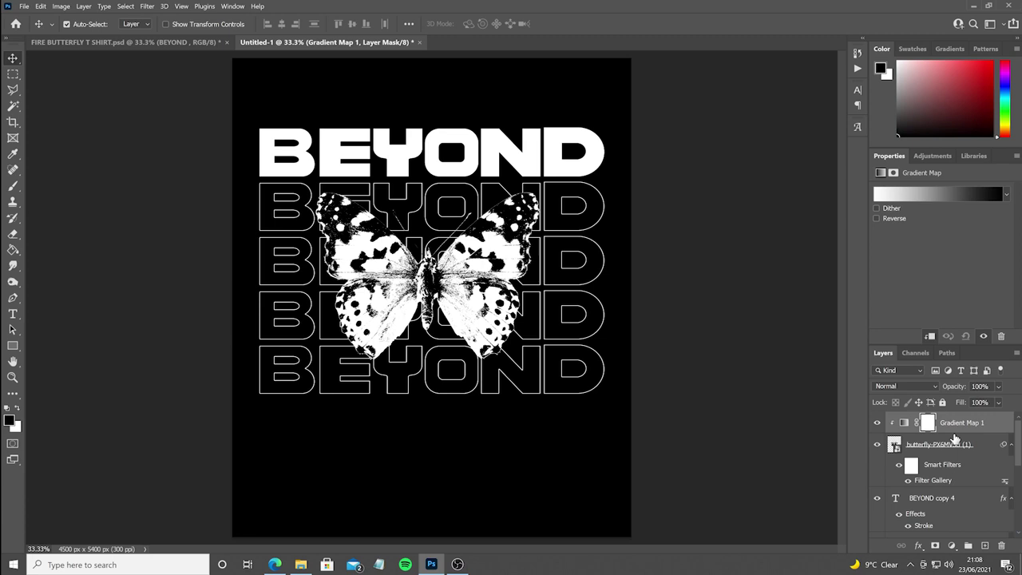
Try gradients from the TVT - SPECTRUM - PRESETS group on the butterfly's Gradient Map and choose the LEIGHTON preset
click(880, 196)
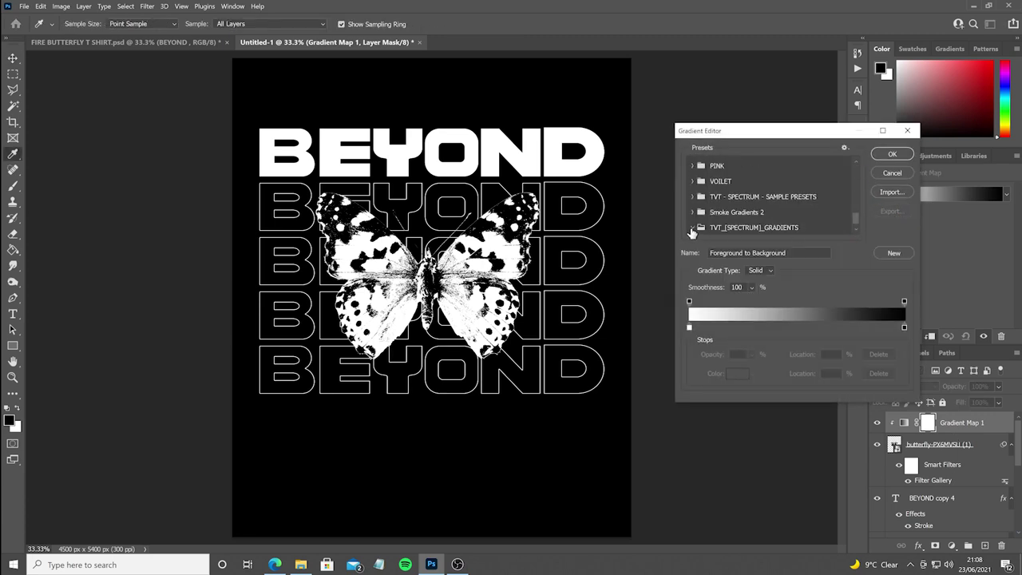
click(692, 230)
click(703, 227)
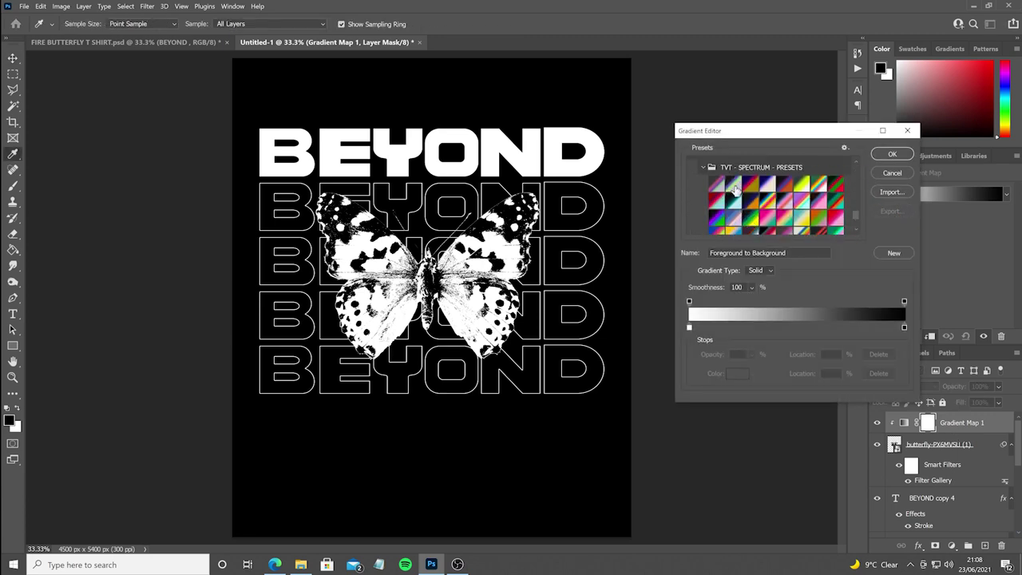
click(734, 189)
click(721, 192)
click(716, 209)
click(736, 225)
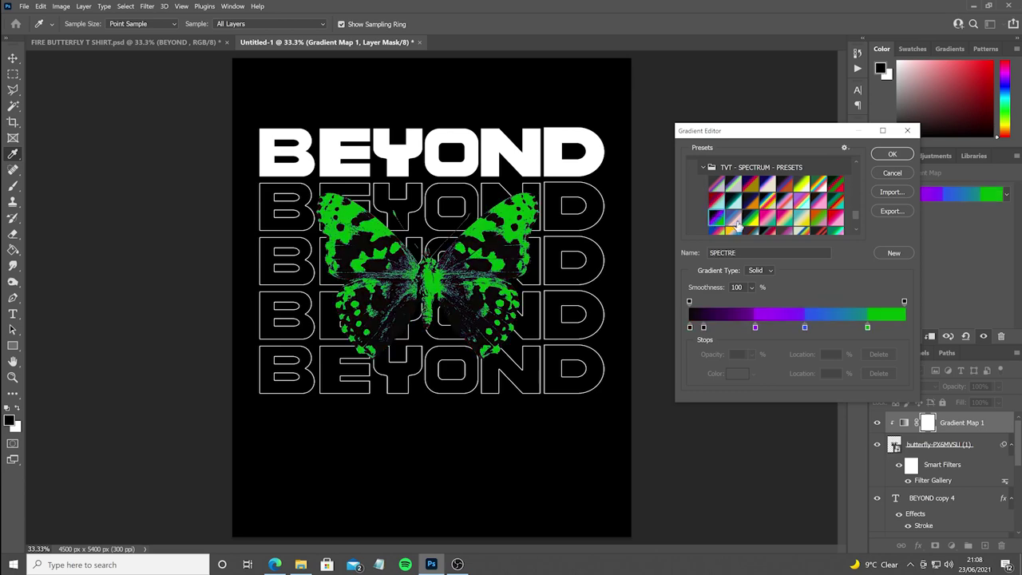
click(756, 225)
click(768, 222)
click(771, 217)
click(749, 206)
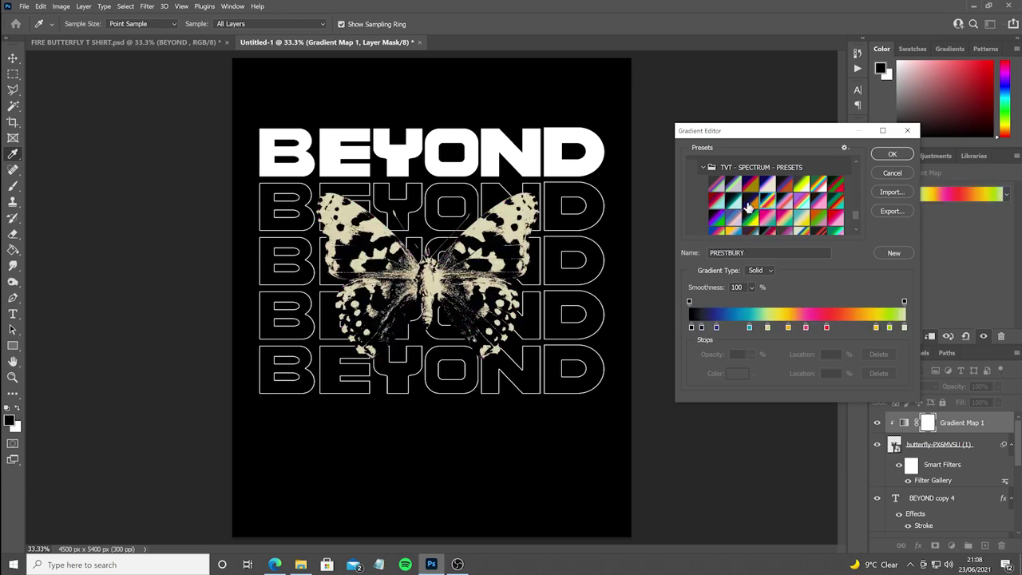
click(745, 206)
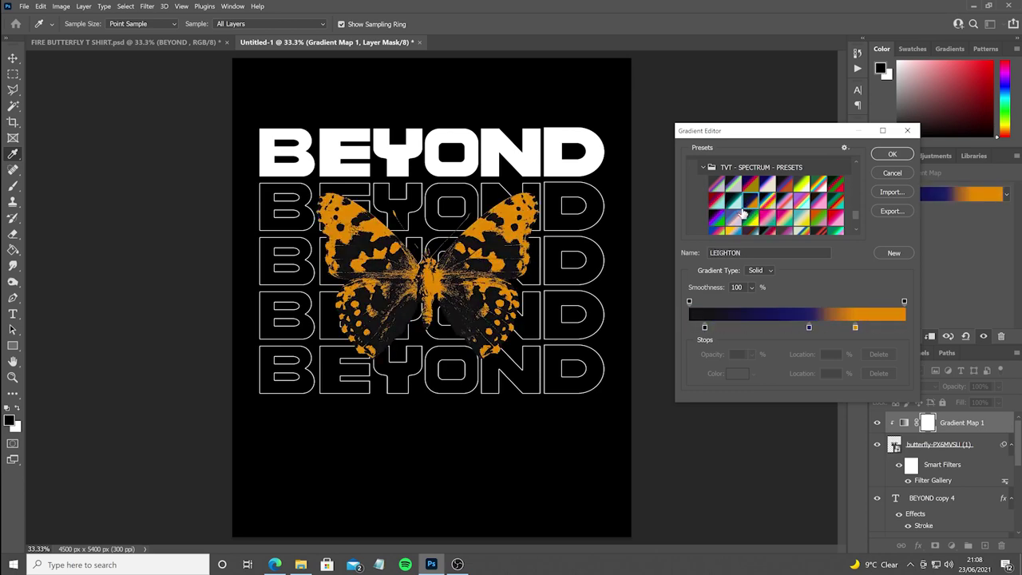
Remove the gradient's navy stop, place the black stop at 0% and the orange stop at 100%, and shift their midpoint to 54%
click(809, 327)
key(BackSpace)
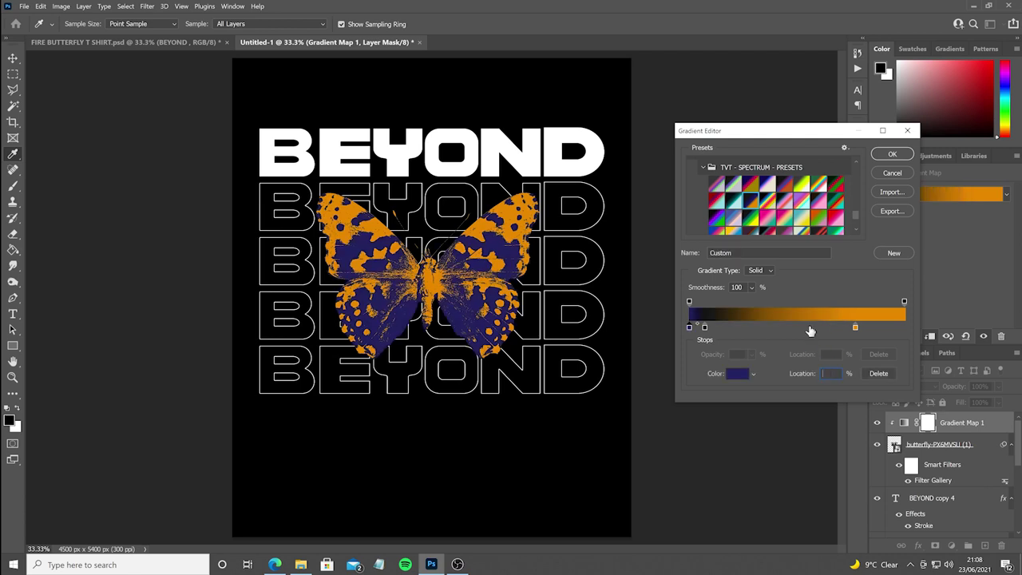
drag(704, 327, 689, 327)
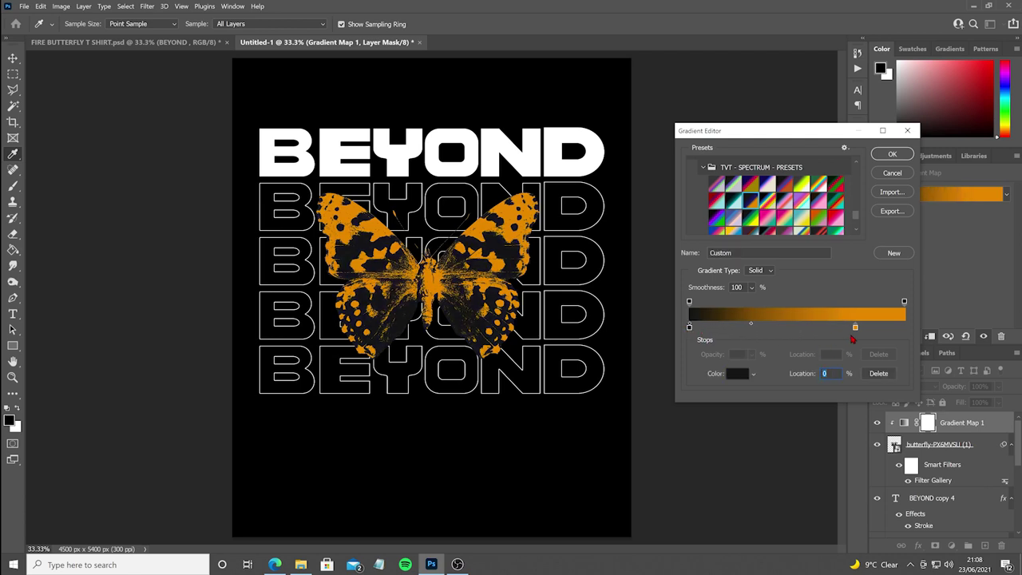
drag(855, 327, 890, 327)
drag(765, 323, 798, 323)
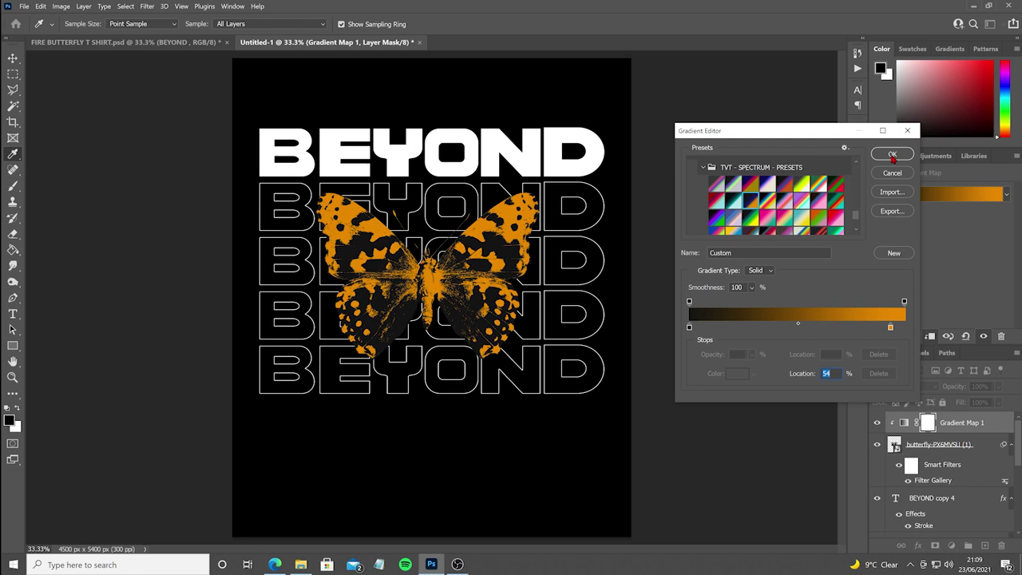
drag(891, 327, 905, 327)
Recolor the gradient's orange end stop to #ff7e00 and apply the edited gradient to the butterfly
double_click(904, 327)
click(798, 155)
drag(819, 272, 819, 277)
drag(798, 155, 822, 148)
drag(819, 278, 820, 275)
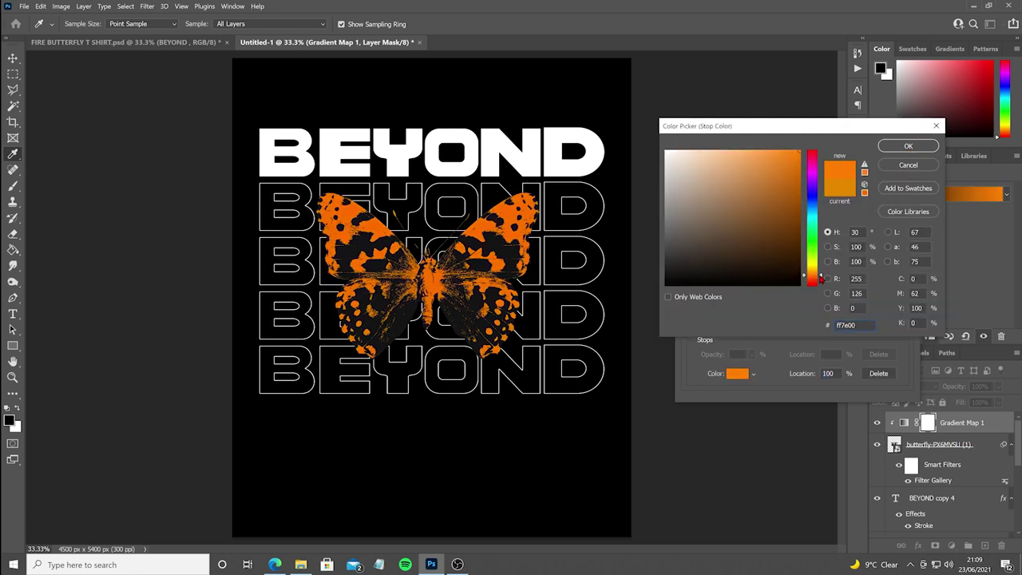
click(908, 147)
click(886, 147)
key(v)
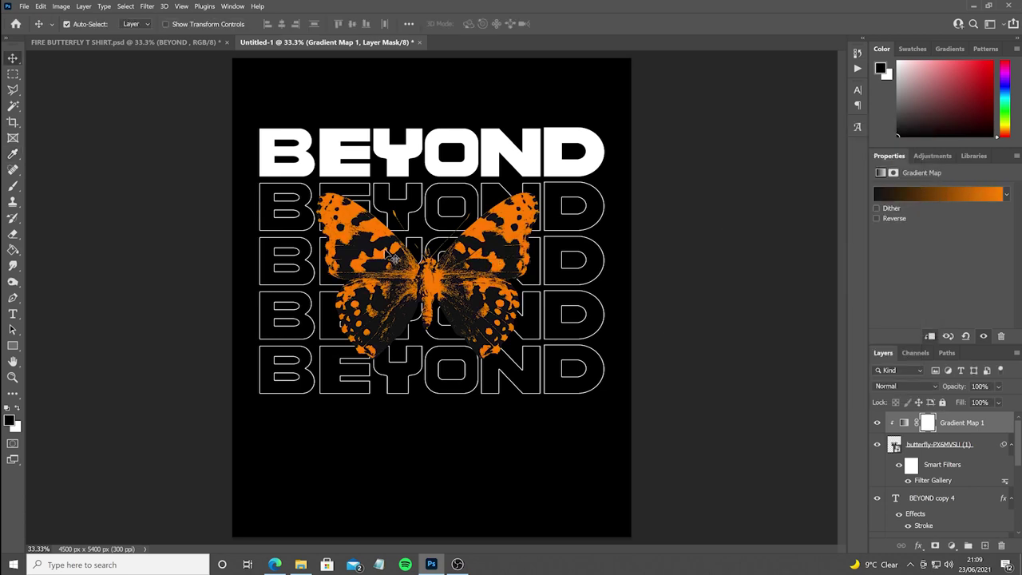
Add a Levels adjustment clipped to the butterfly, with the black input at 41 and midtones at 1.33
click(952, 545)
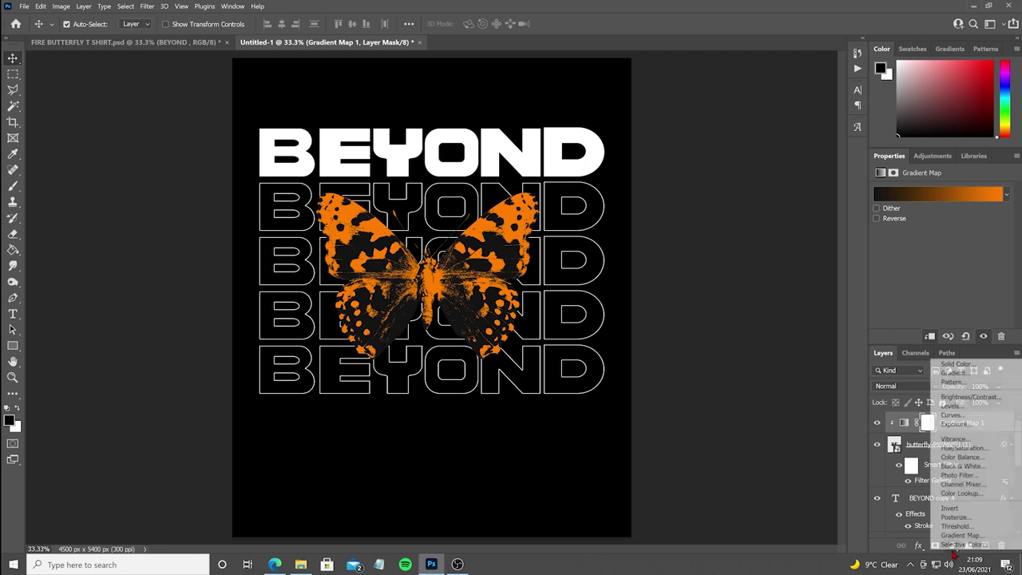
click(976, 414)
alt+click(960, 433)
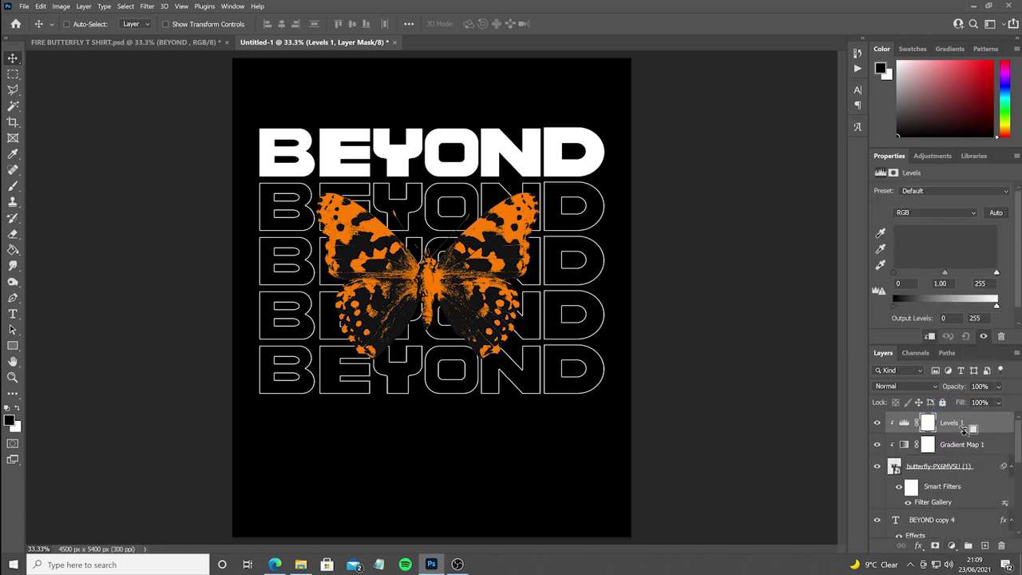
drag(901, 276, 904, 276)
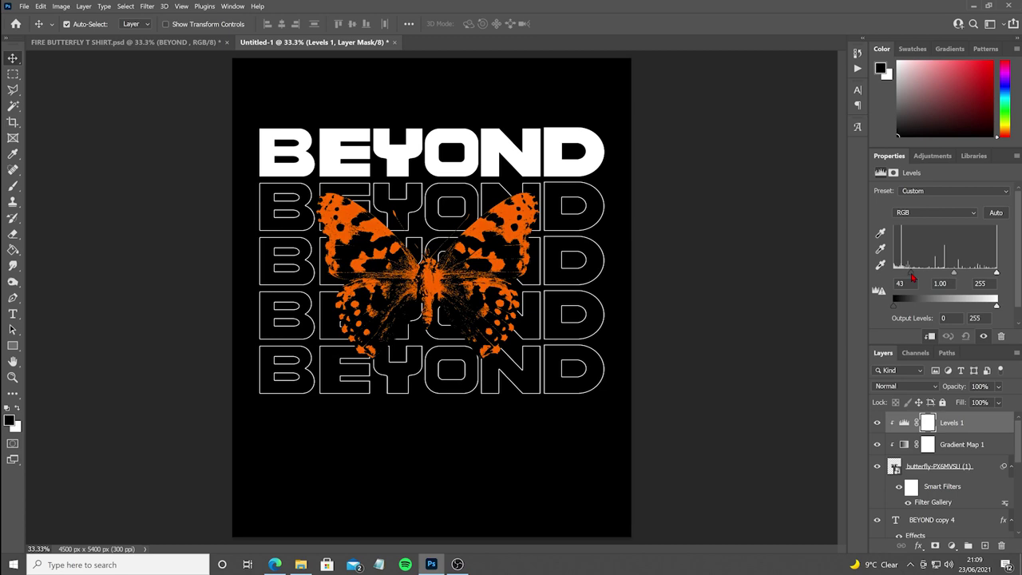
drag(950, 274, 942, 277)
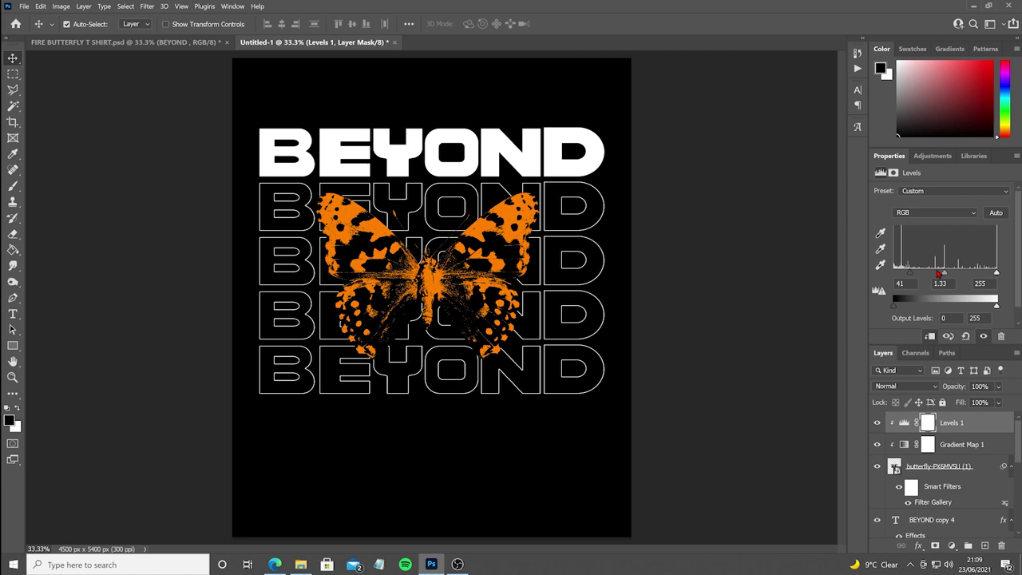
click(798, 349)
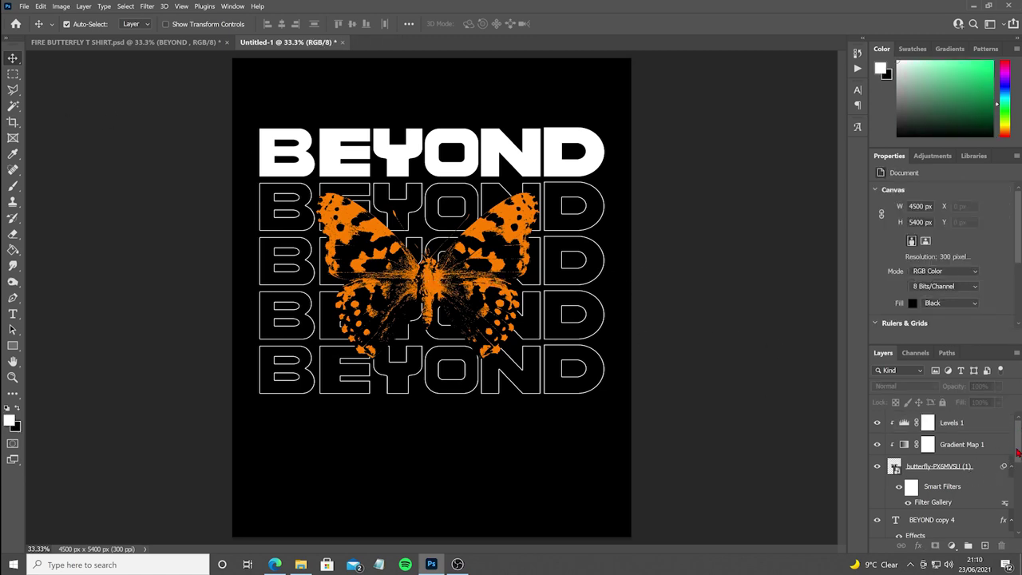
Toggle the Background layer's visibility to examine the butterfly's black areas against transparency
scroll(1017, 453, down, 5)
click(878, 527)
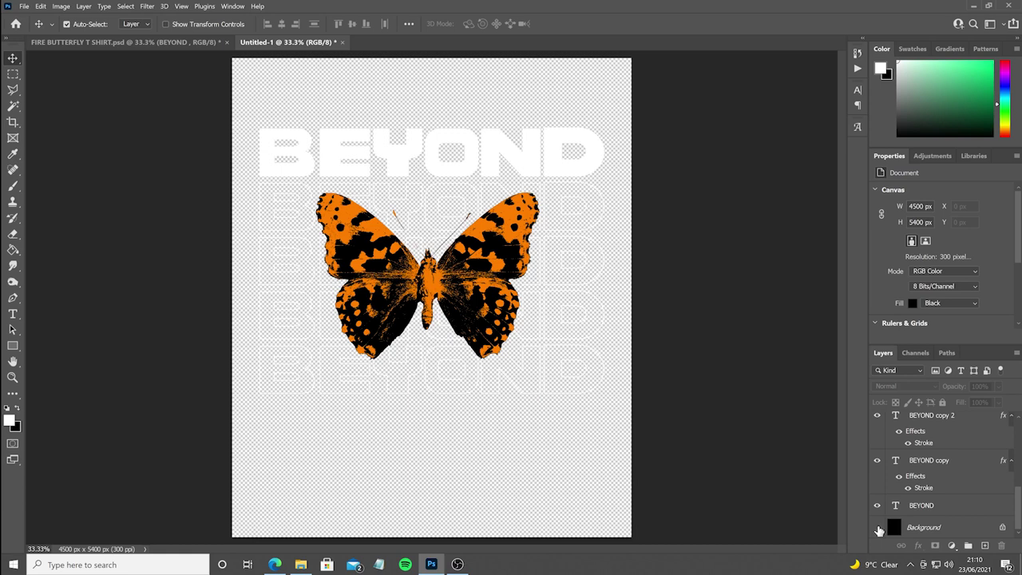
click(877, 528)
click(877, 528)
click(878, 528)
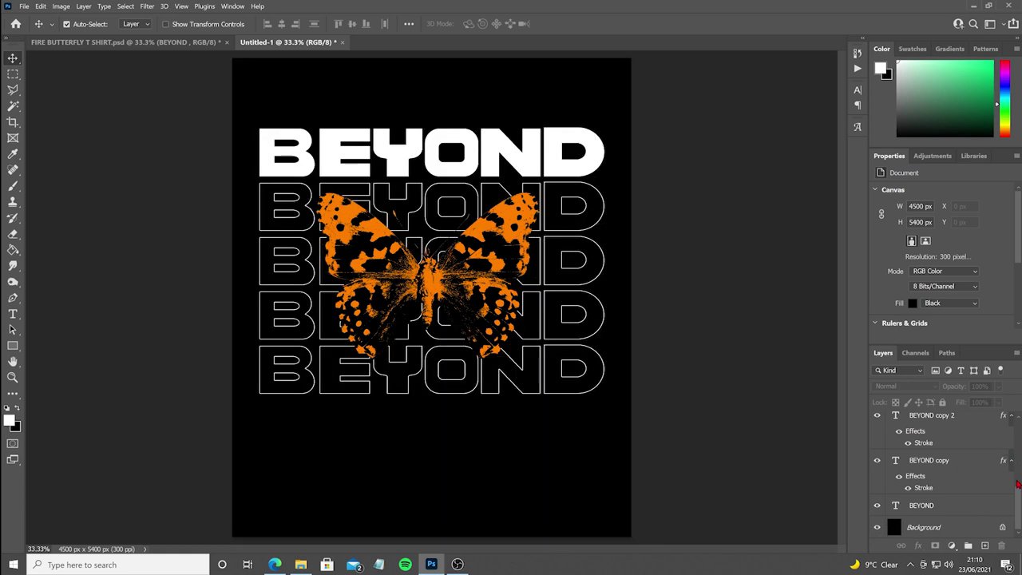
Combine the butterfly layer and its clipped Gradient Map and Levels adjustments into one smart object
scroll(1017, 431, up, 5)
click(970, 472)
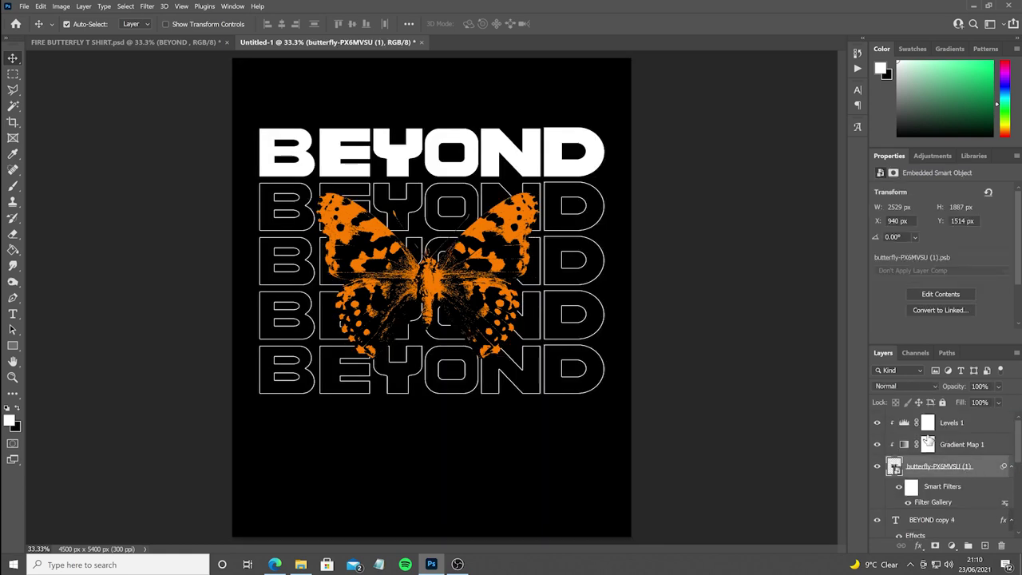
shift+click(965, 446)
shift+click(960, 424)
right_click(961, 424)
click(918, 255)
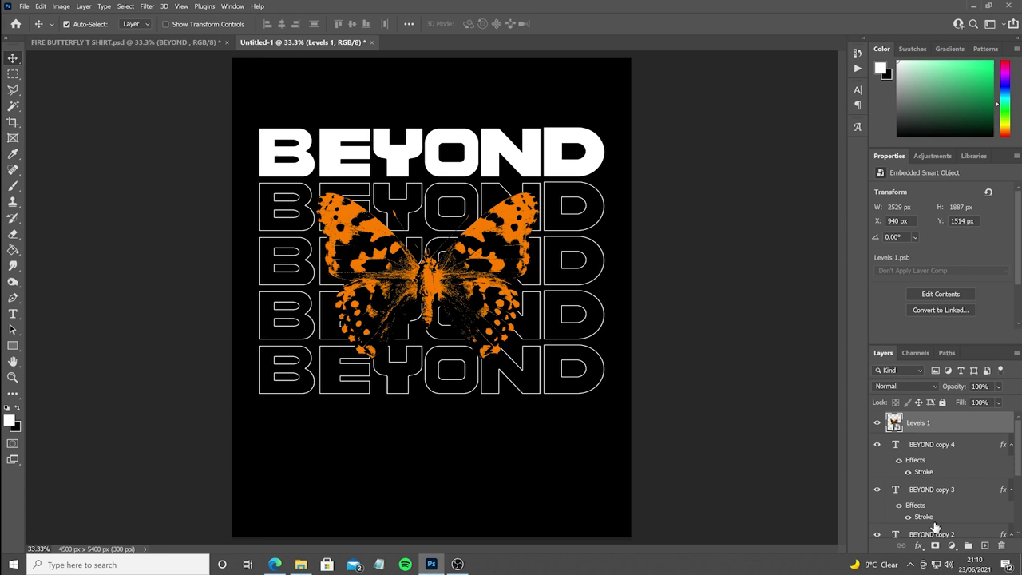
In the butterfly smart object's blending options, set the Blend If black point for This Layer to 3 to knock out the blacks
click(919, 545)
click(944, 445)
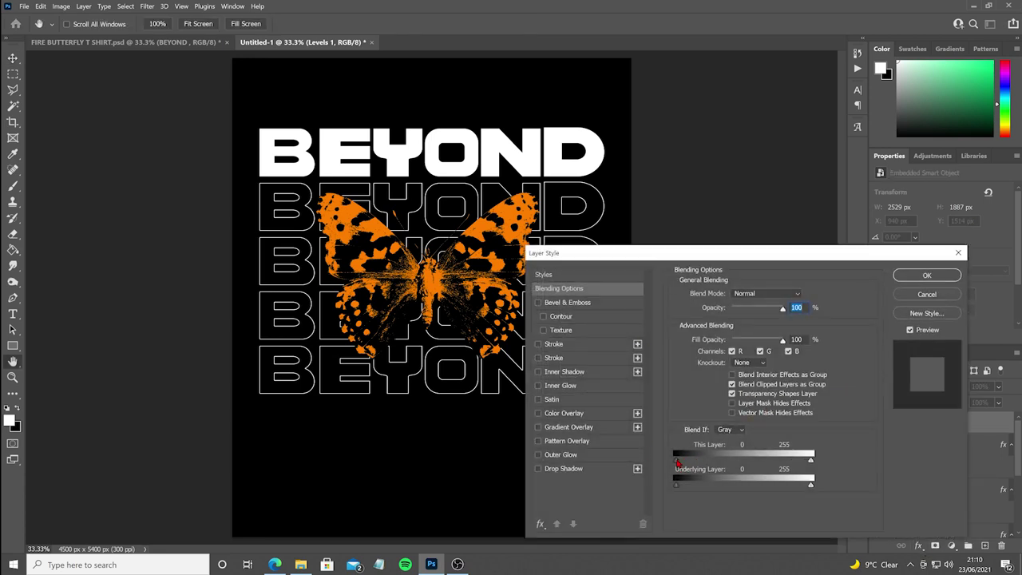
drag(678, 462, 683, 463)
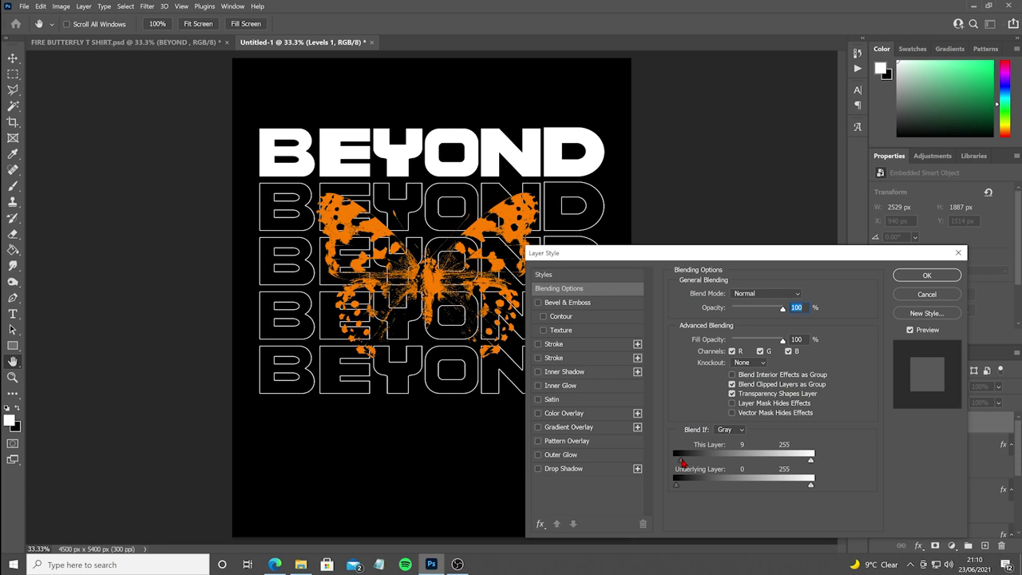
drag(683, 463, 676, 461)
drag(679, 461, 678, 462)
Give the butterfly a 4 px inside stroke in orange #ff7f00 and apply the layer style
drag(667, 296, 711, 224)
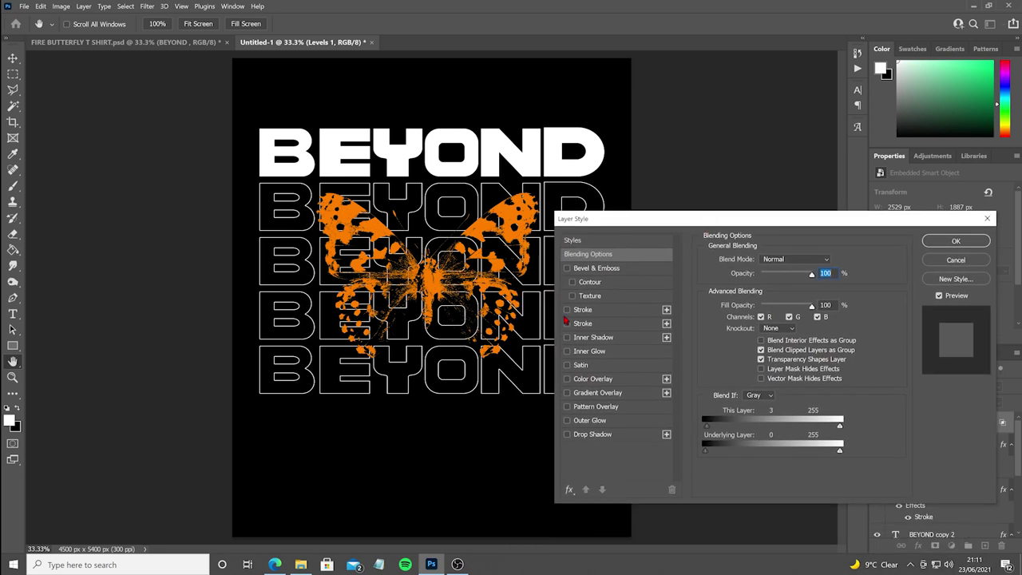
click(581, 311)
click(733, 349)
click(811, 273)
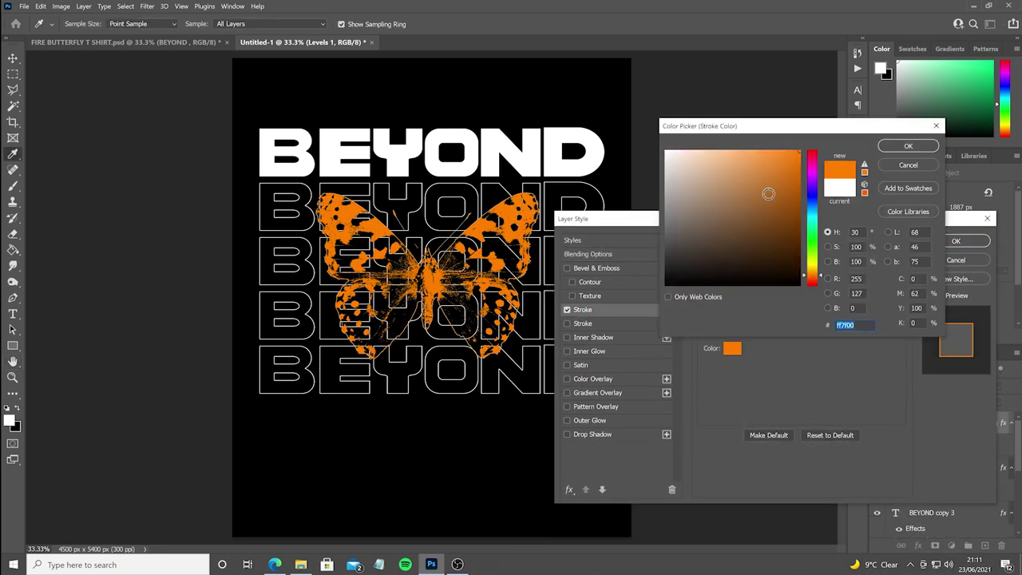
click(908, 147)
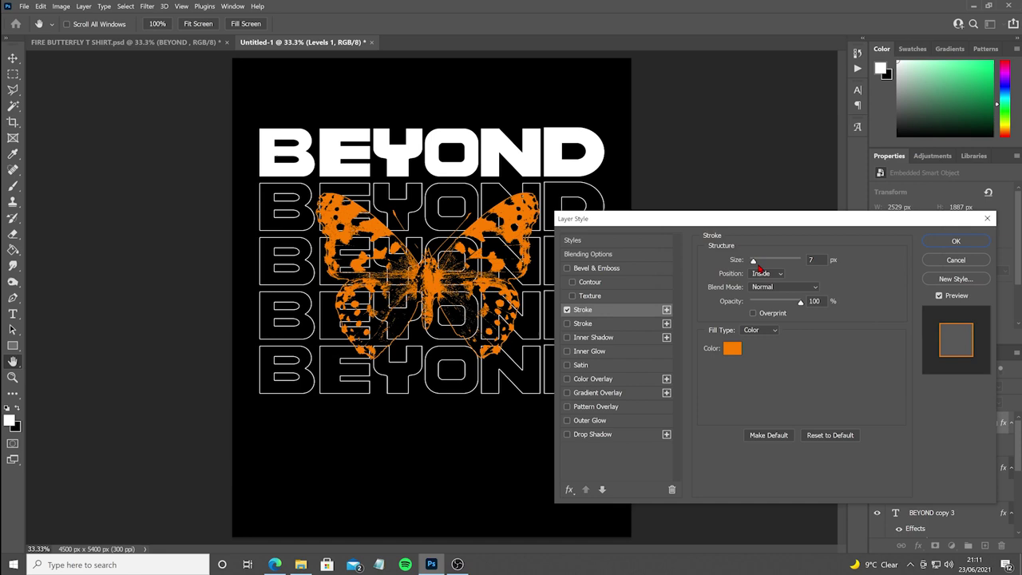
drag(758, 267, 750, 263)
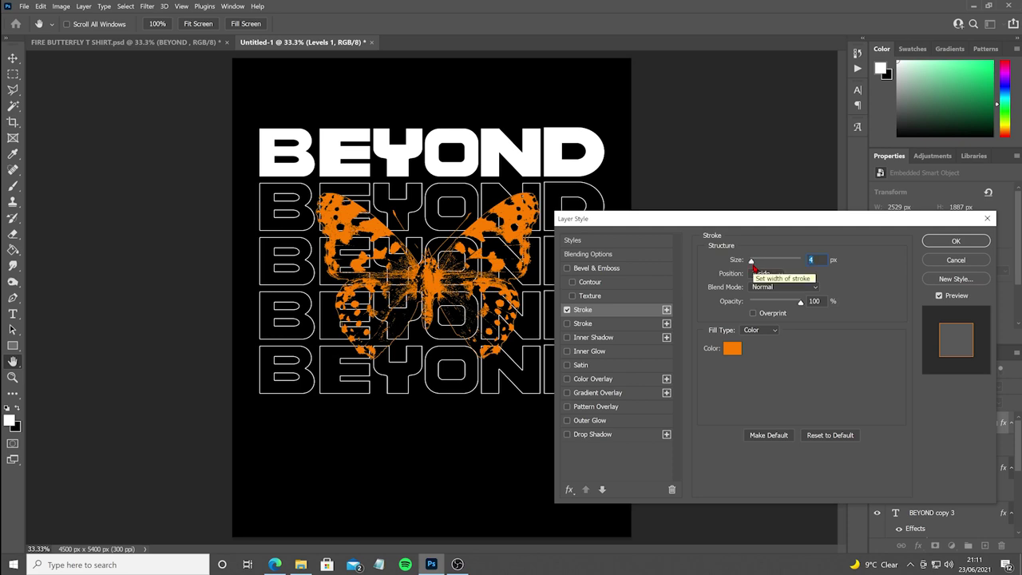
click(956, 240)
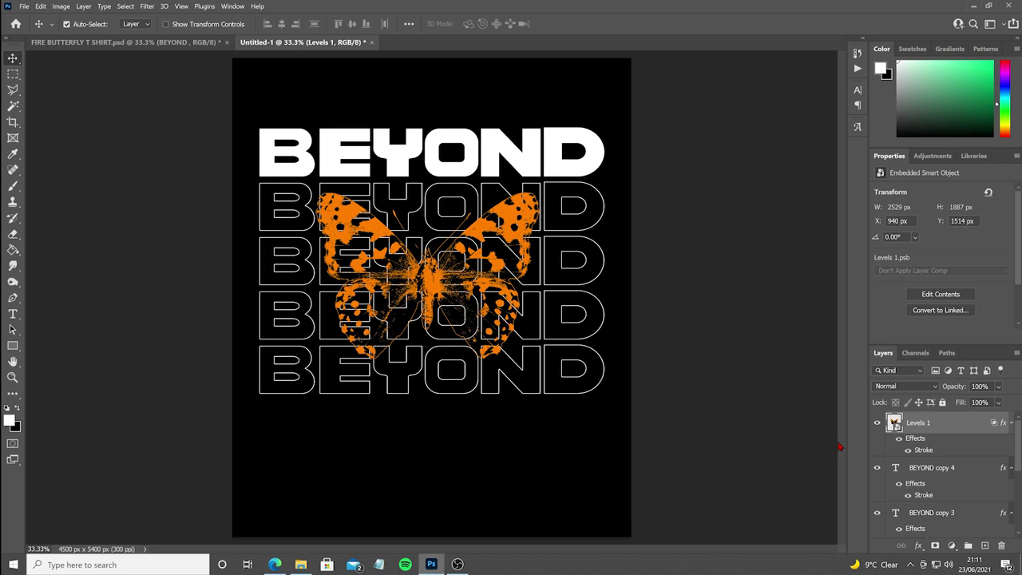
Hide and show the Background layer to check the butterfly's knocked-out blacks and outline
scroll(989, 428, down, 5)
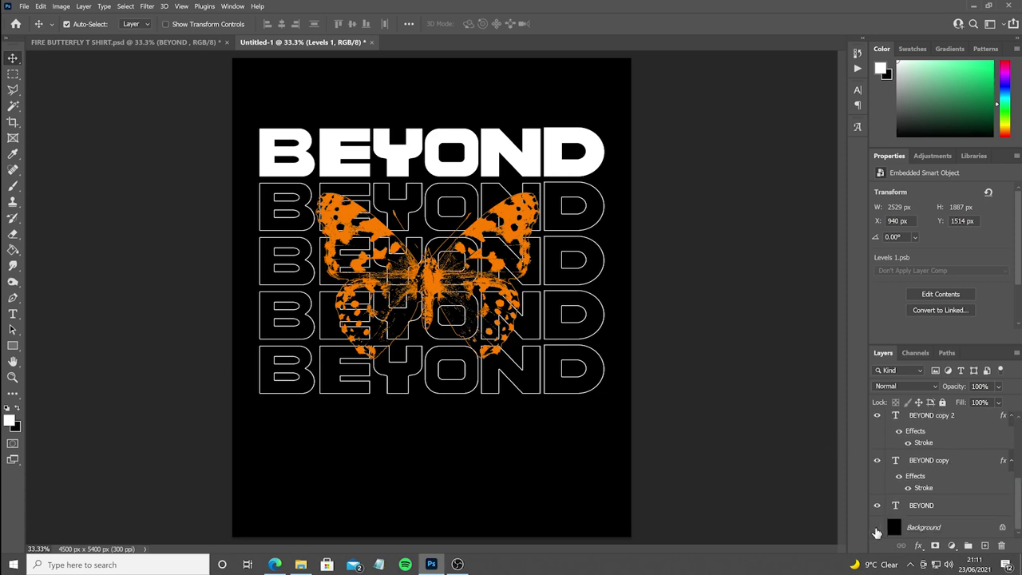
click(876, 527)
click(879, 528)
scroll(1019, 506, up, 5)
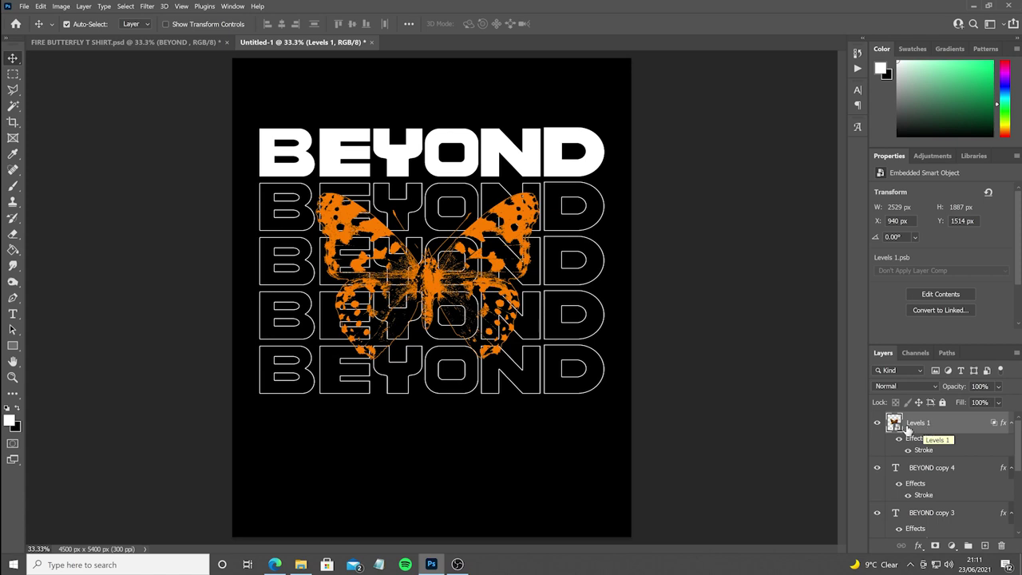
Combine the four outlined BEYOND text layers, BEYOND copy through BEYOND copy 4, into one smart object
scroll(949, 473, down, 3)
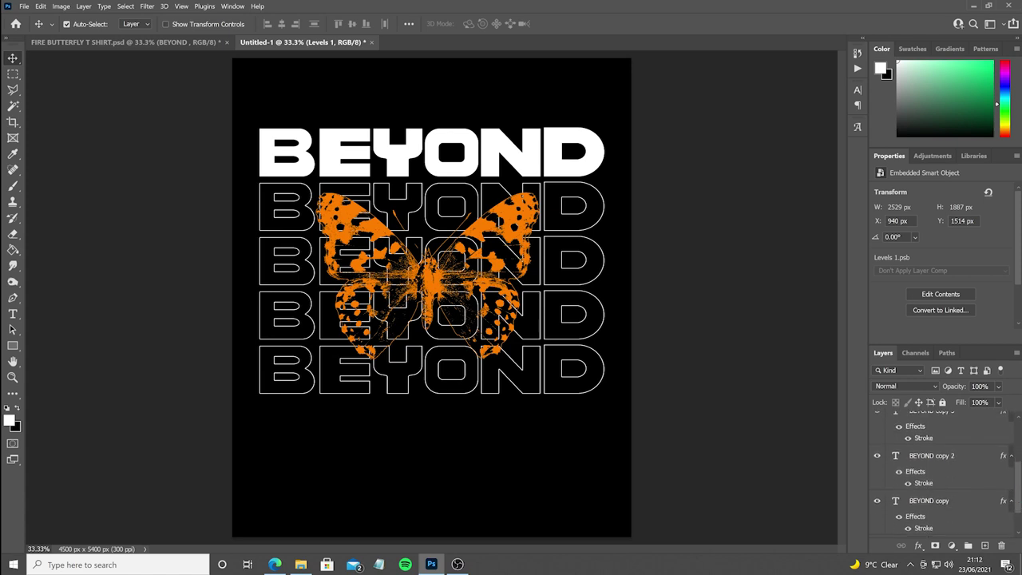
click(932, 479)
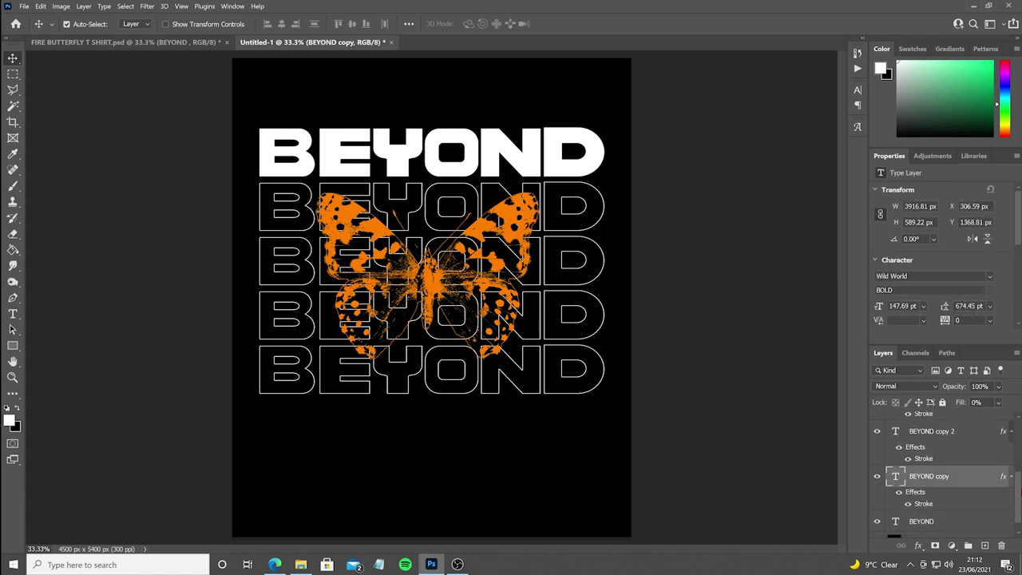
scroll(1019, 479, up, 2)
scroll(943, 451, up, 1)
shift+click(943, 451)
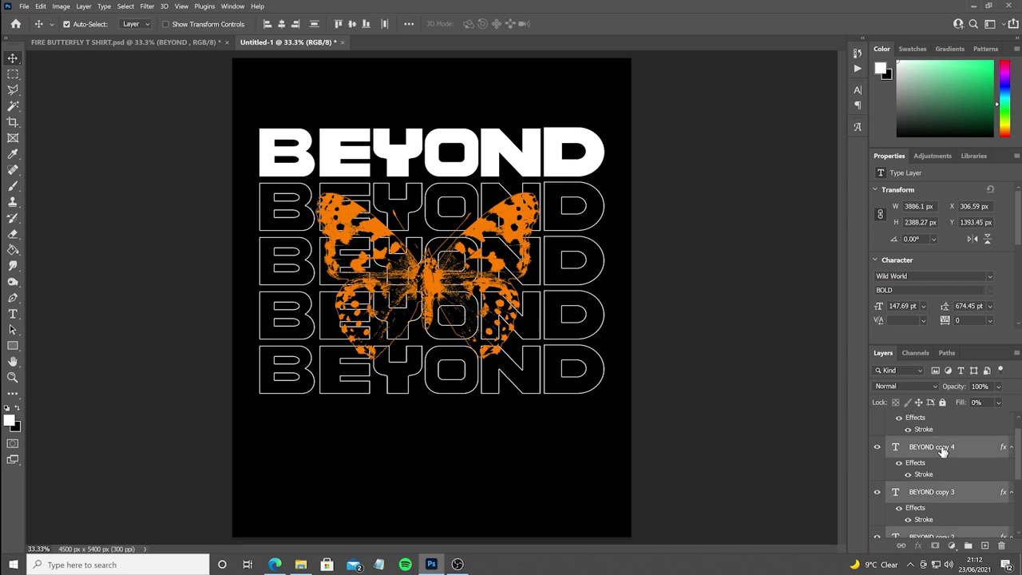
right_click(940, 452)
click(849, 204)
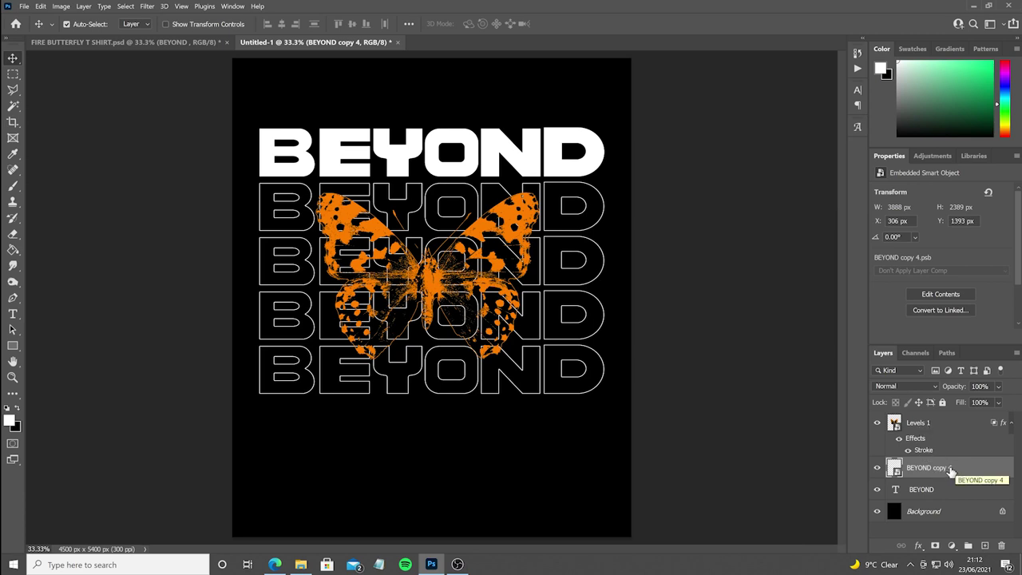
Mask the outlined BEYOND smart object with the inverted butterfly selection so the lettering is hidden behind the butterfly
ctrl+click(895, 425)
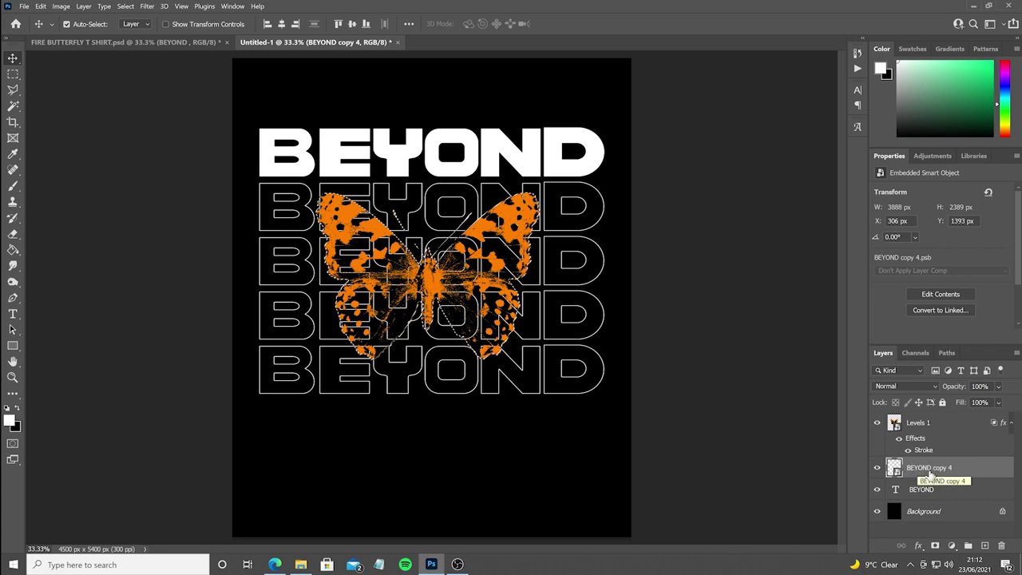
click(125, 5)
click(136, 47)
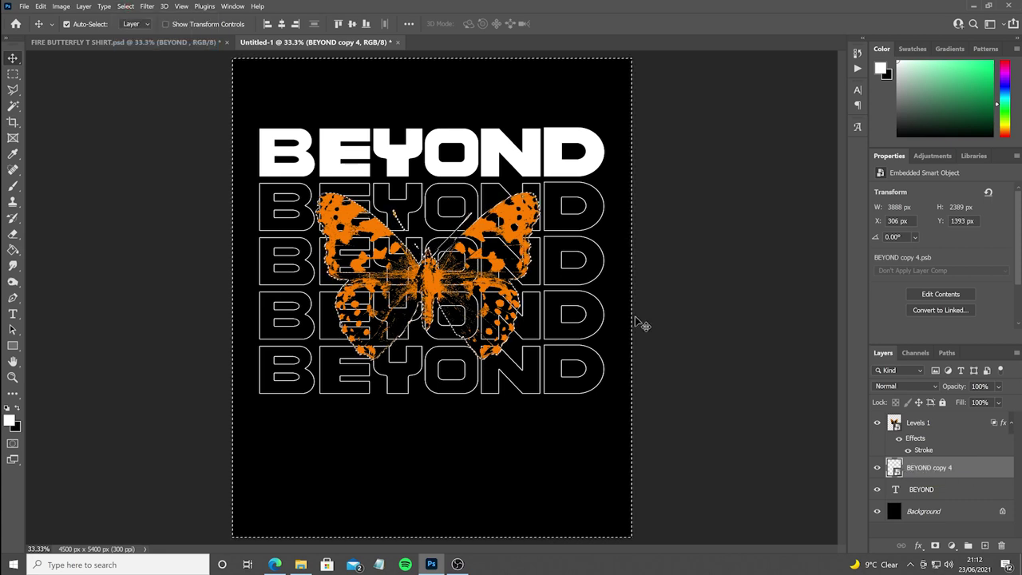
click(935, 546)
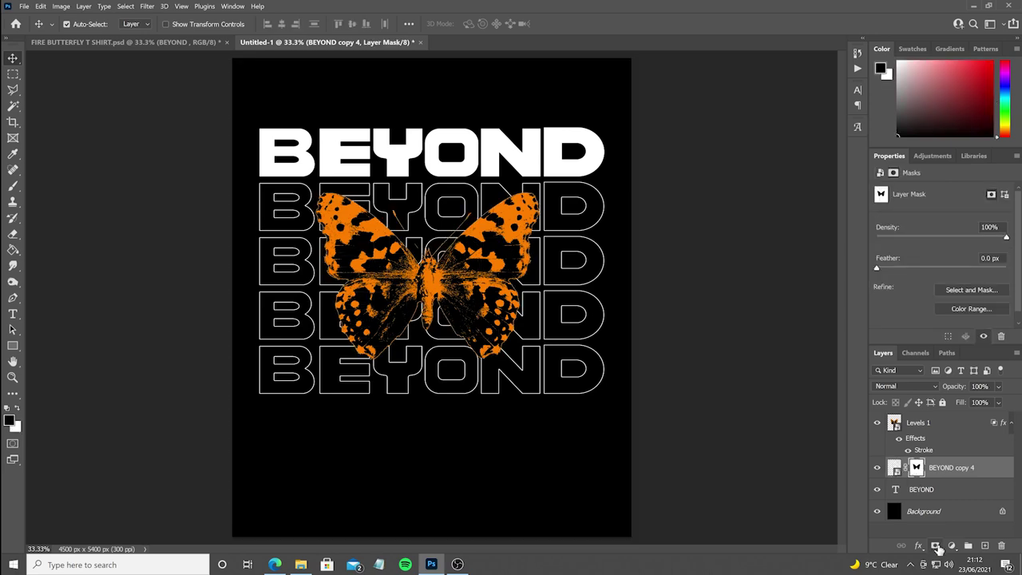
Hide and show the Background layer to check how the masked outlined lettering sits behind the butterfly
click(877, 512)
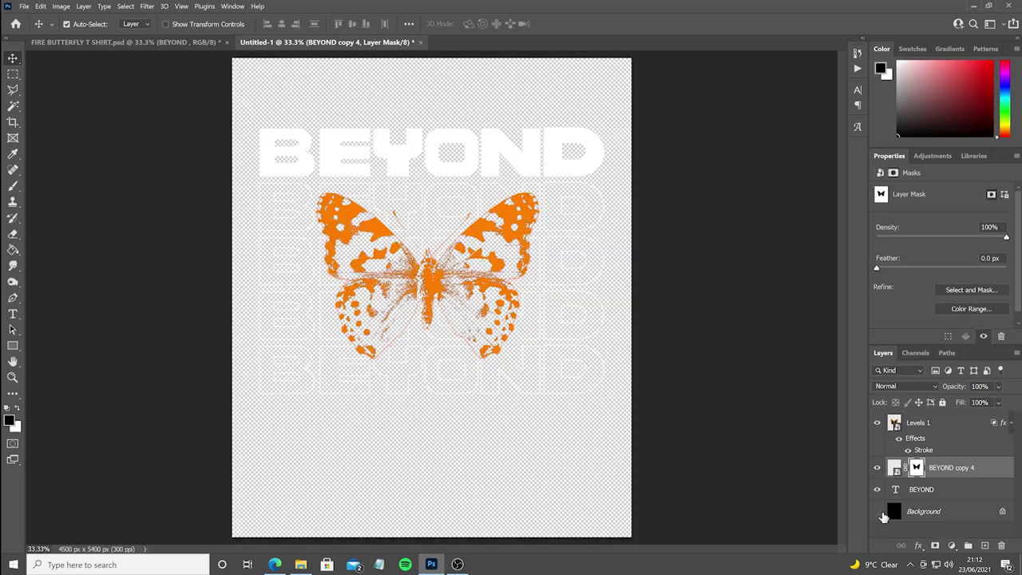
click(880, 511)
click(892, 512)
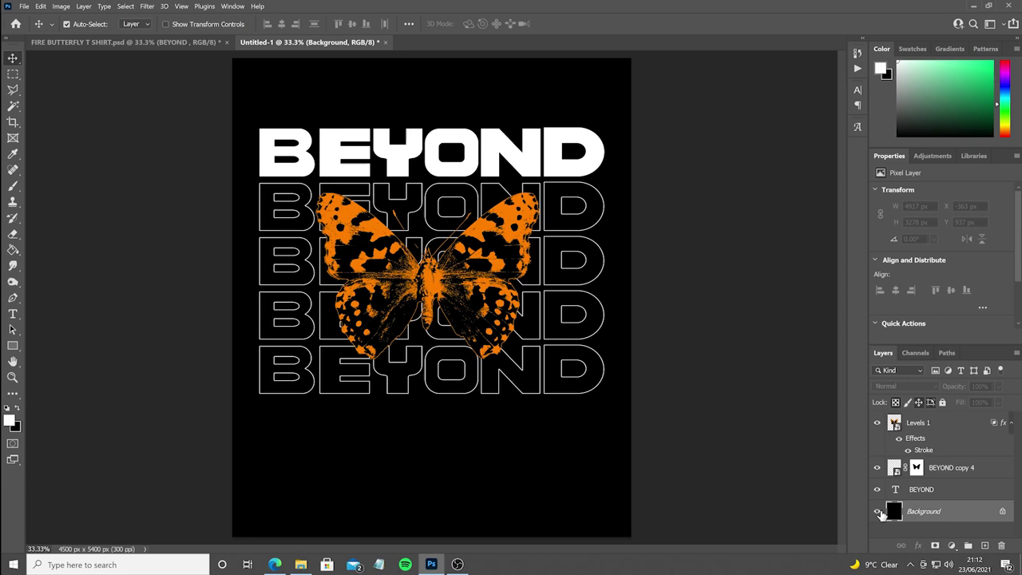
click(878, 512)
click(878, 512)
Add the text REDEMPTION on a new type layer above the butterfly layer, placed below the lettering
click(918, 423)
key(t)
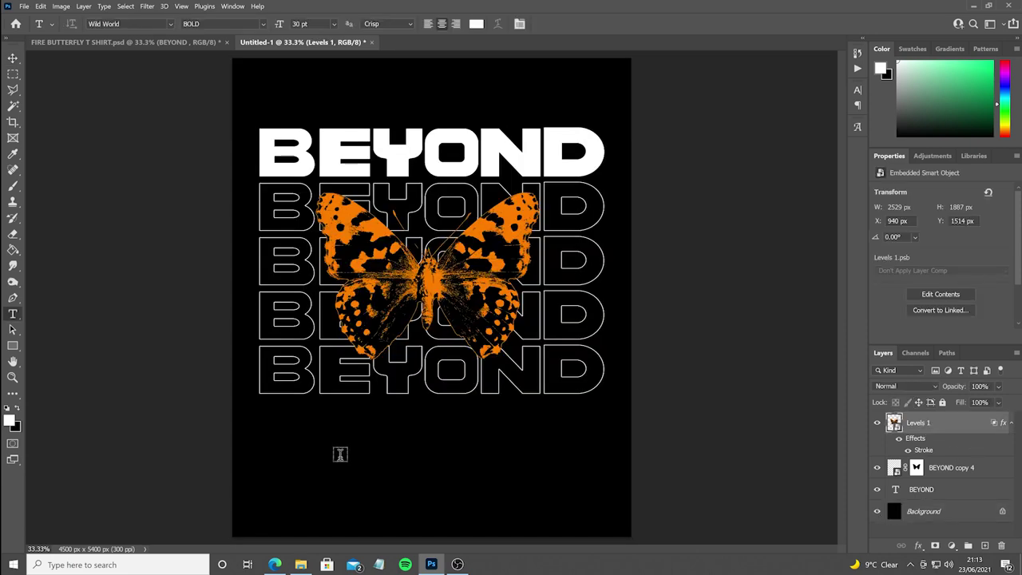
click(340, 454)
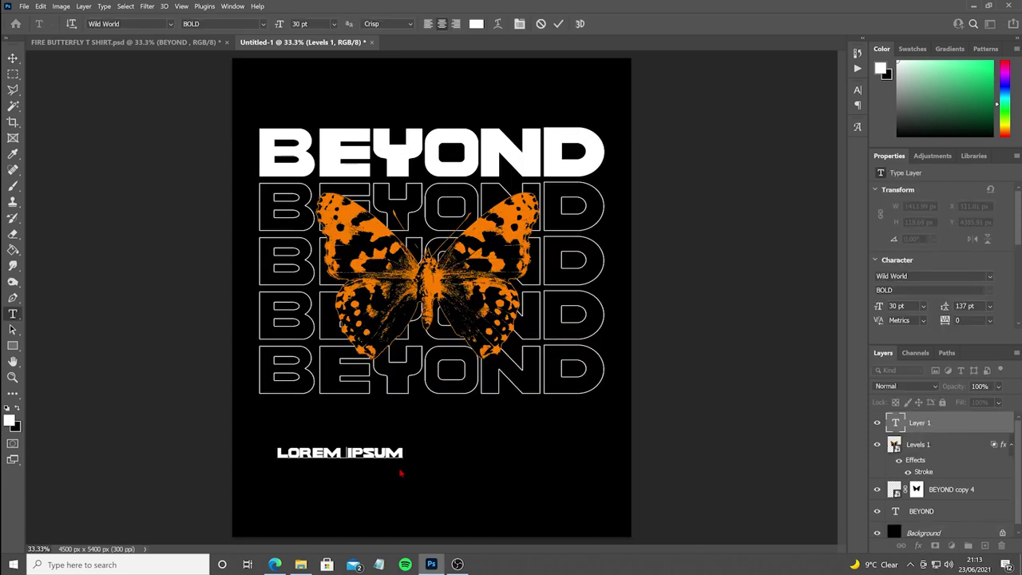
text(REDEMP)
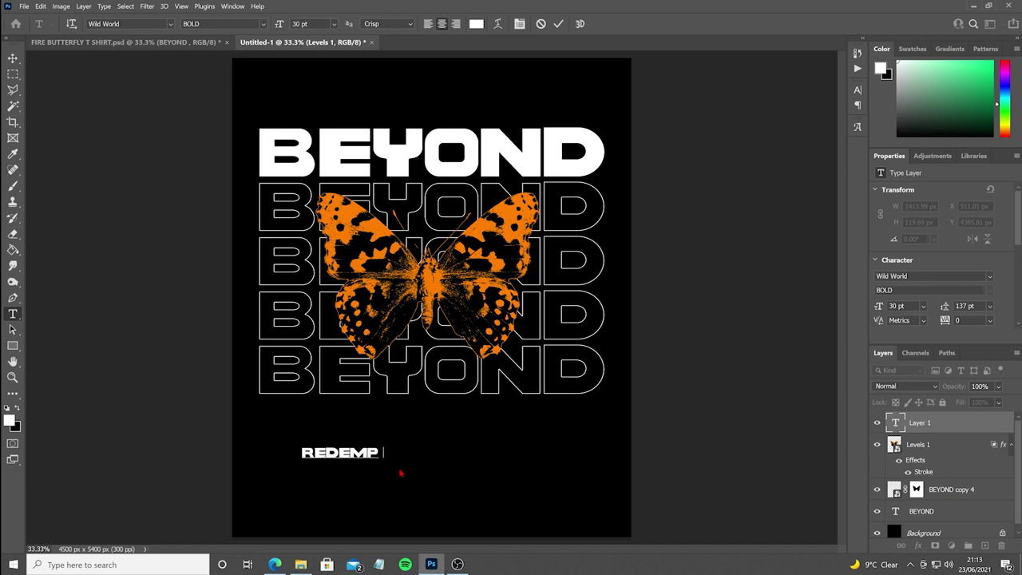
text(TION)
key(ctrl+Return)
Change the REDEMPTION text's font to Lightsaber
key(v)
click(928, 275)
click(990, 276)
click(844, 323)
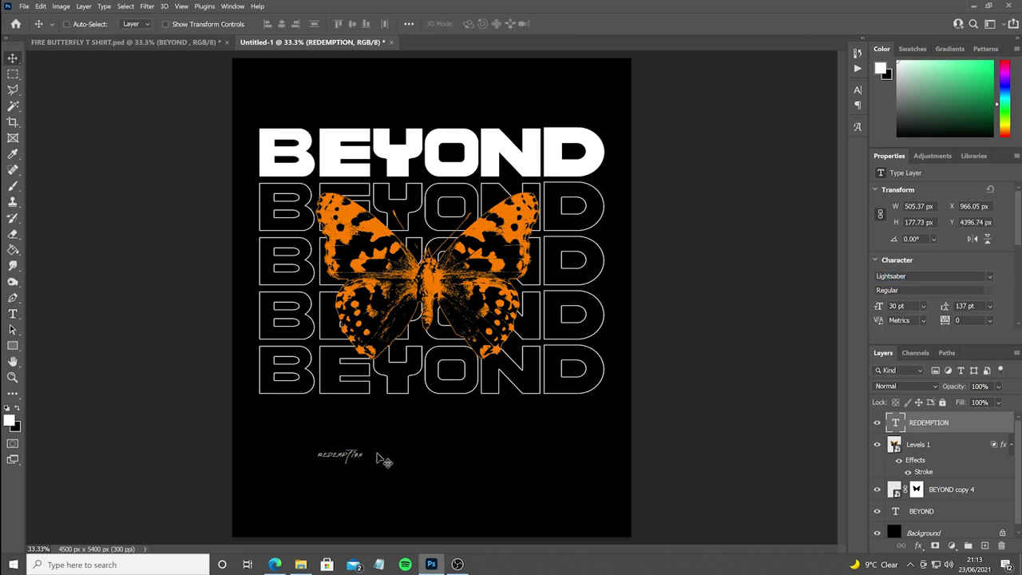
Enlarge the REDEMPTION text to about 755% across the lowest BEYOND line and colour it orange #ff7f00
key(ctrl+t)
drag(363, 464, 564, 534)
drag(459, 481, 406, 363)
drag(521, 435, 598, 463)
drag(274, 349, 260, 344)
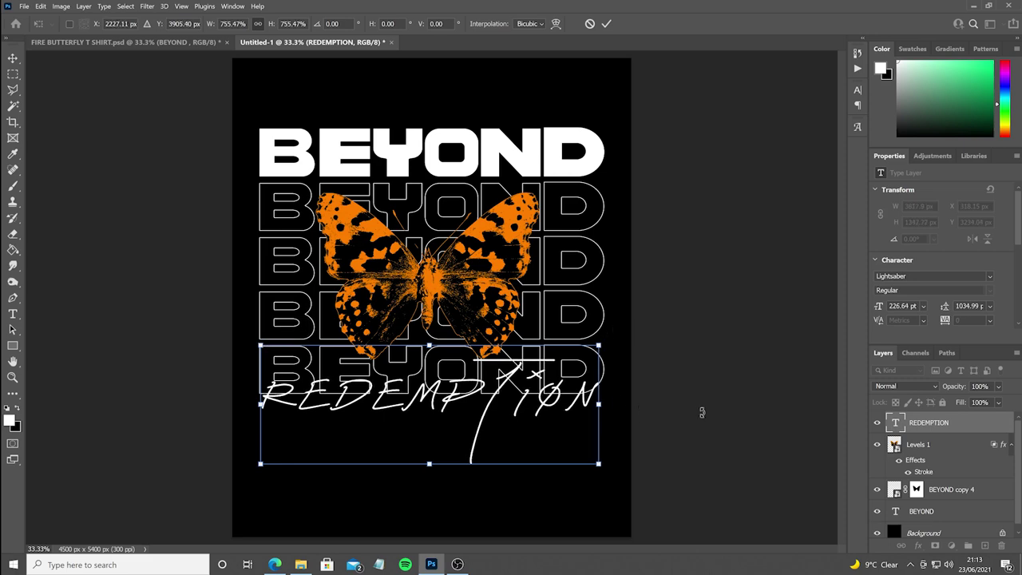
key(Return)
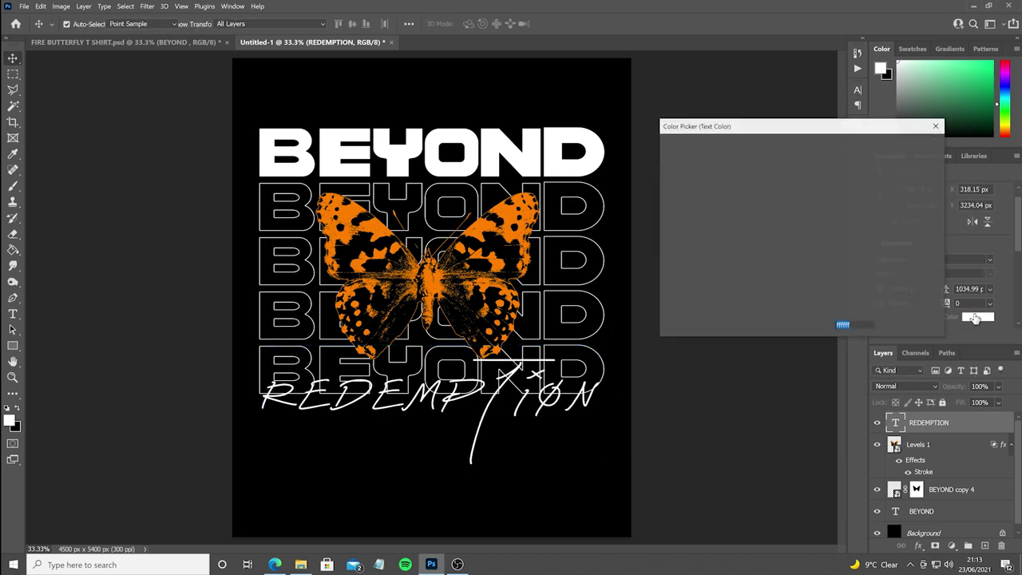
click(382, 307)
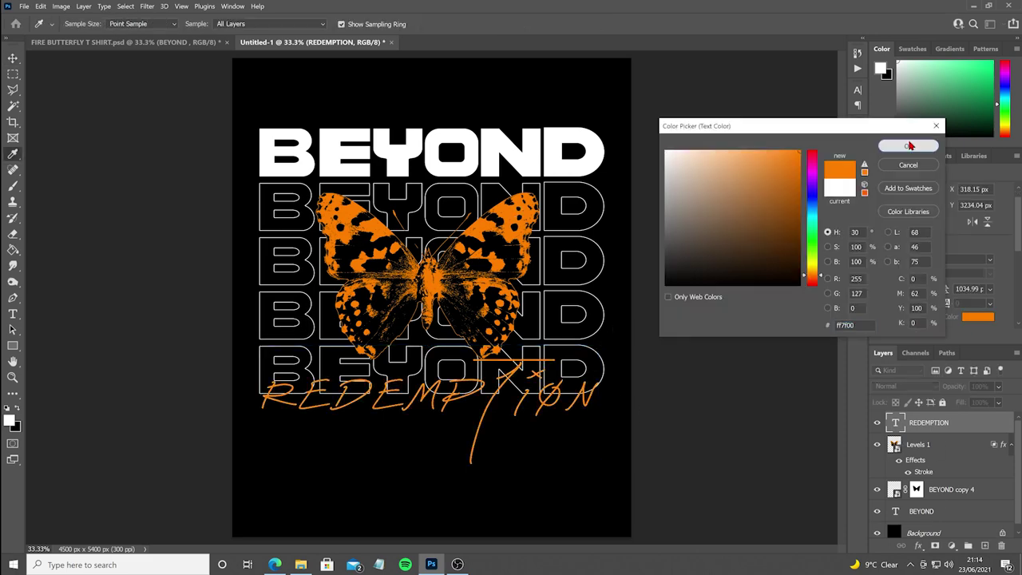
key(Return)
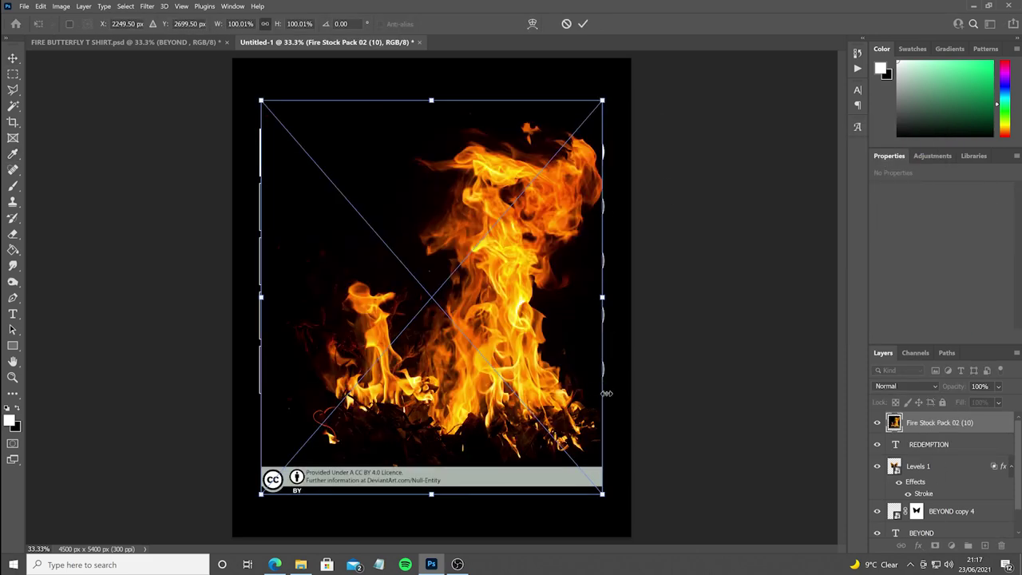
Place the Fire Stock Pack 02 (10) image, mask out its licence strip and blend the layer in Screen mode
key(Return)
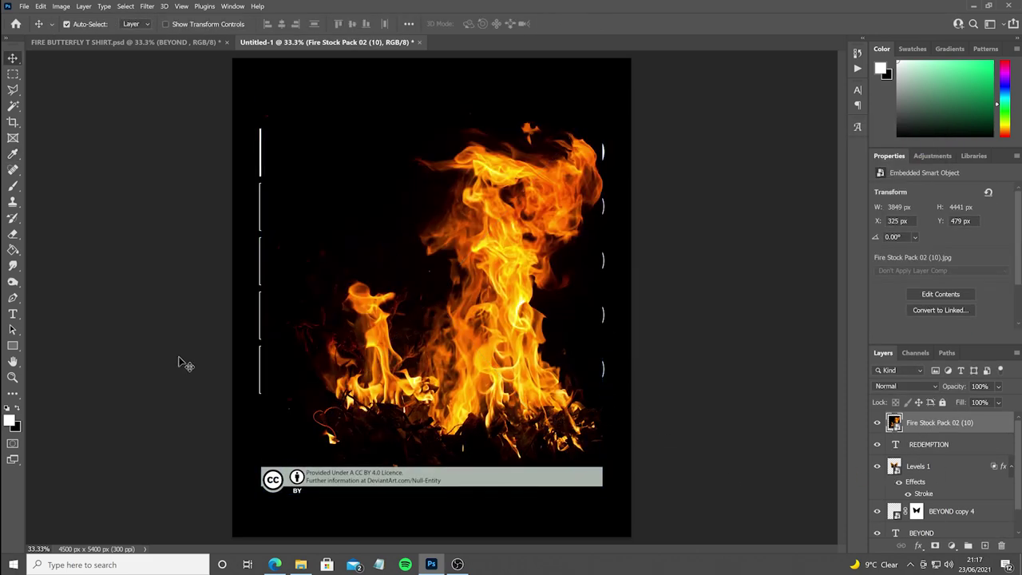
click(935, 545)
click(13, 186)
mouse_move(271, 486)
mouse_down()
mouse_move(624, 487)
mouse_move(396, 490)
mouse_move(611, 487)
mouse_move(582, 480)
mouse_up()
click(12, 58)
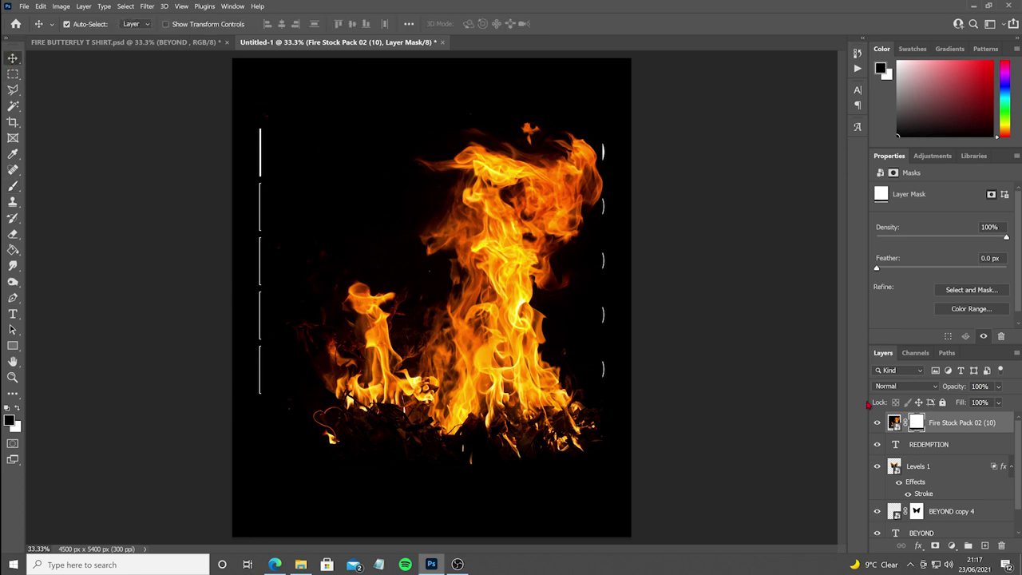
click(906, 385)
click(888, 352)
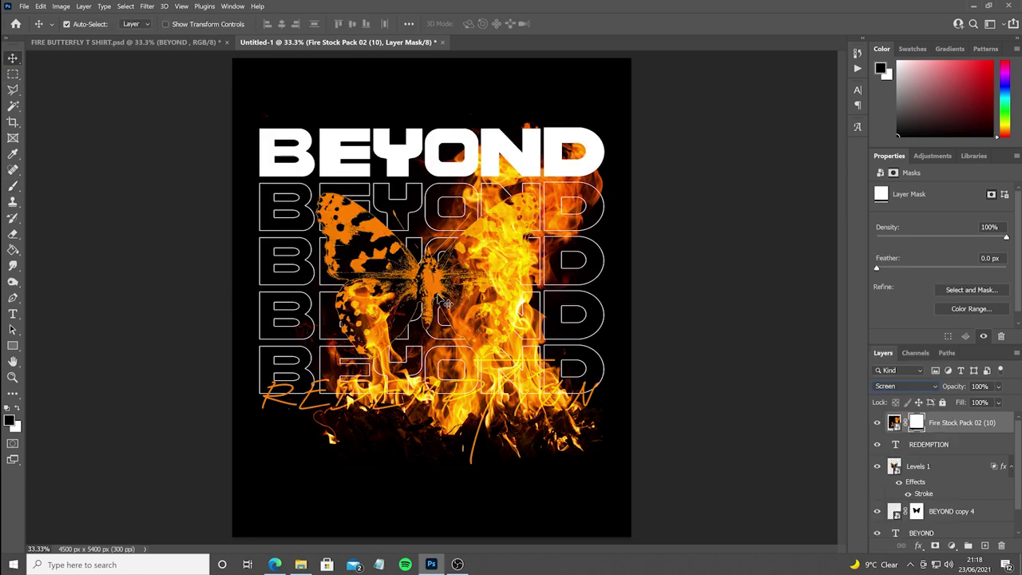
Scale the fire image down to below 43% and position it over the butterfly's left wing
key(ctrl+t)
drag(601, 99, 409, 324)
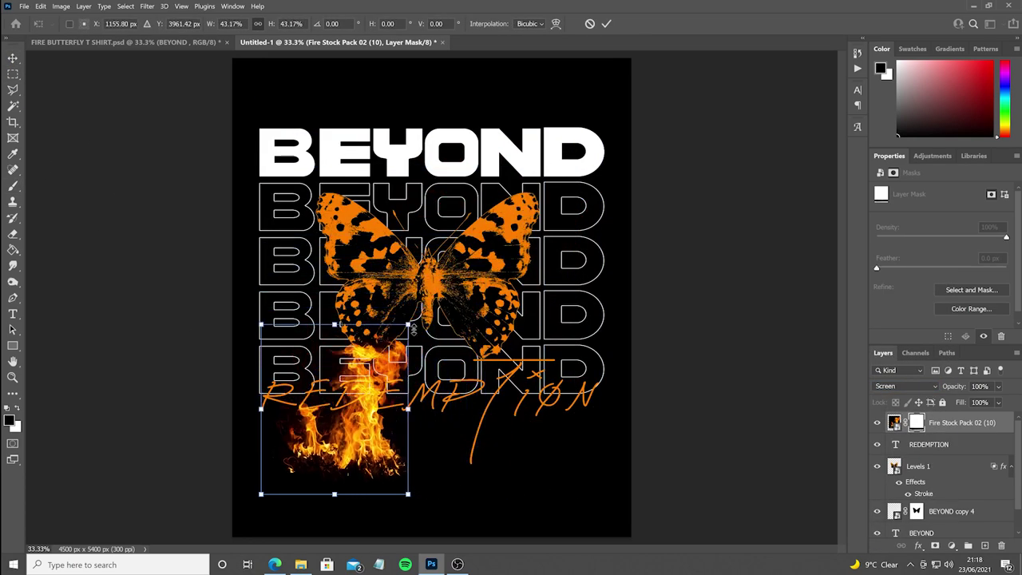
drag(371, 357, 385, 193)
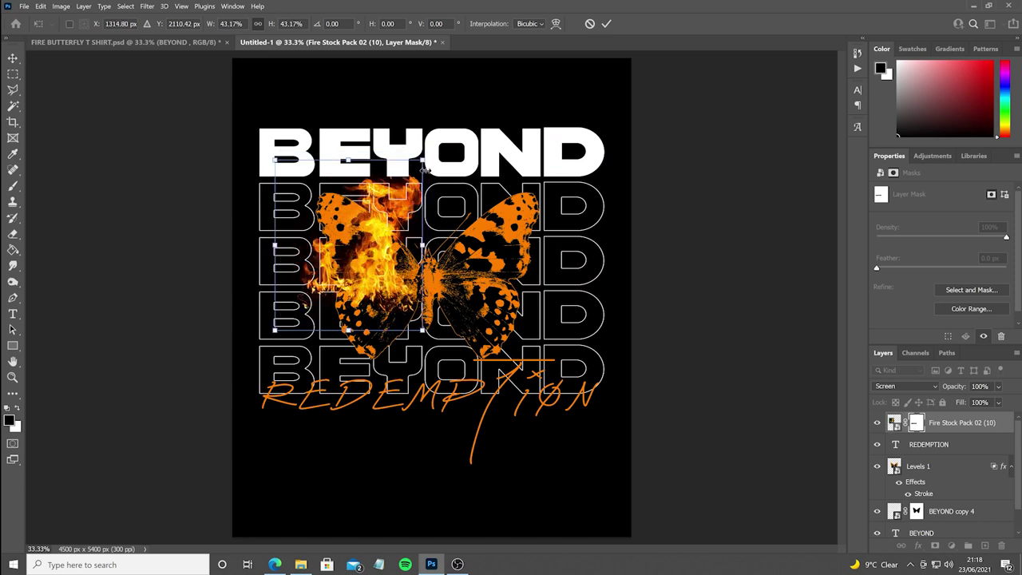
drag(420, 161, 397, 191)
key(Return)
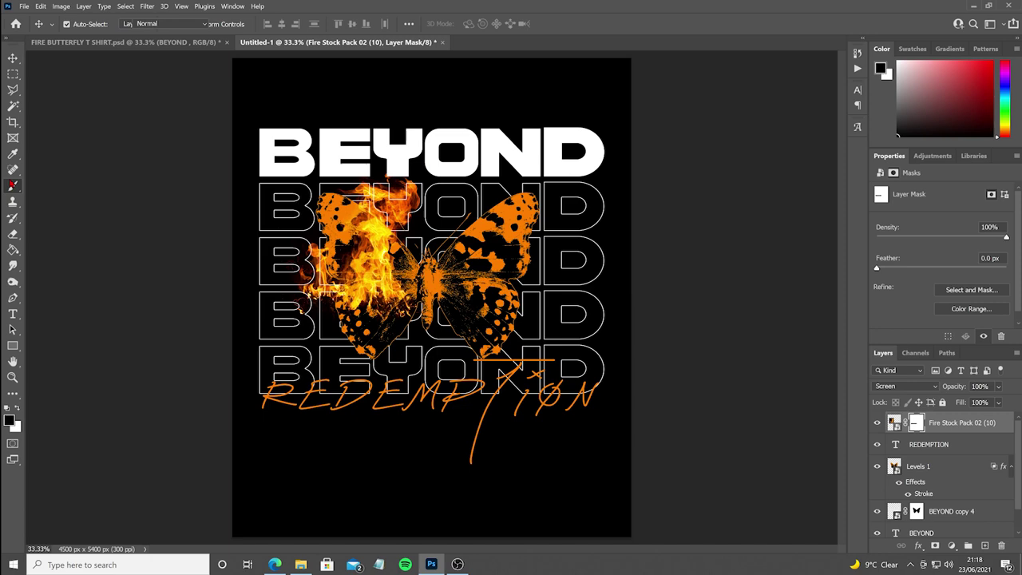
Paint on the fire layer's mask to hide the stray flames at the outer edge of the left wing
key(b)
mouse_move(287, 257)
mouse_down()
mouse_move(304, 296)
mouse_move(311, 290)
mouse_up()
key(x)
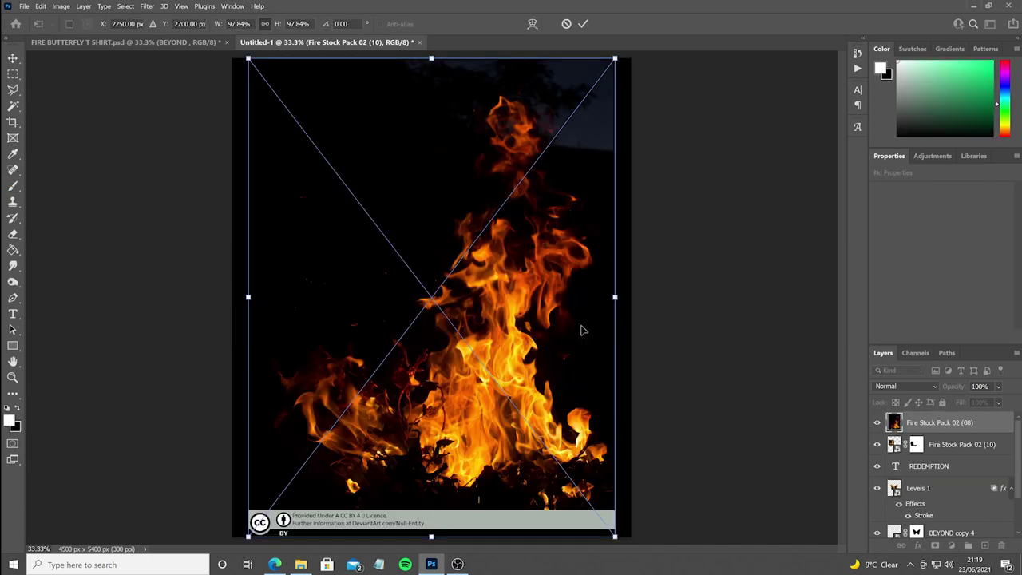
Place the Fire Stock Pack 02 (08) image, mask out its licence strip and blend the layer in Screen mode
key(Return)
click(935, 545)
click(13, 185)
mouse_move(260, 523)
mouse_down()
mouse_move(650, 519)
mouse_move(226, 518)
mouse_up()
click(13, 59)
click(930, 386)
click(902, 350)
Scale the second fire image to about 31% over the butterfly's upper right wing and mask away its stray flames
key(ctrl+t)
drag(246, 59, 482, 360)
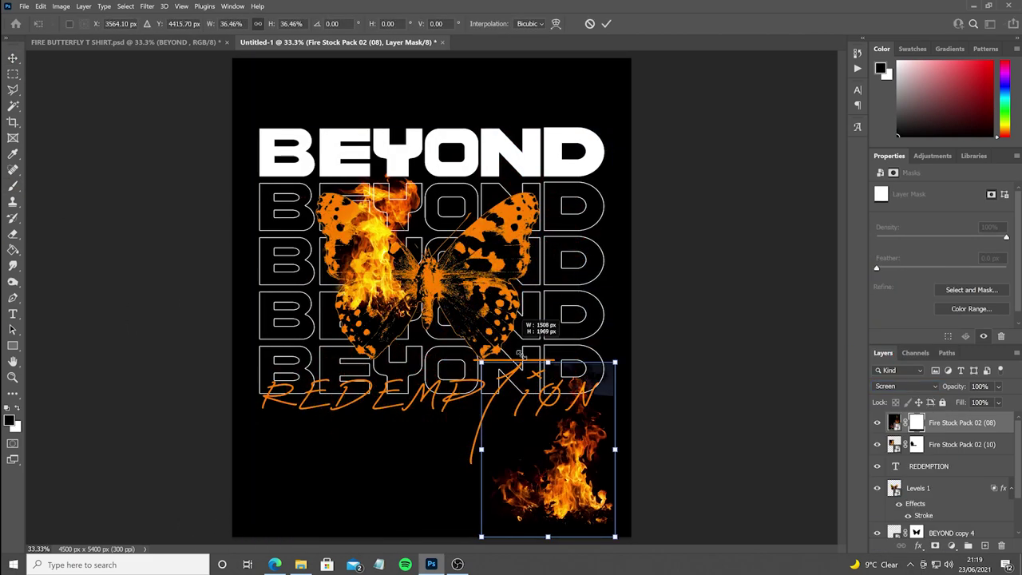
drag(529, 490, 479, 295)
drag(564, 160, 574, 148)
drag(530, 246, 518, 180)
drag(561, 94, 533, 132)
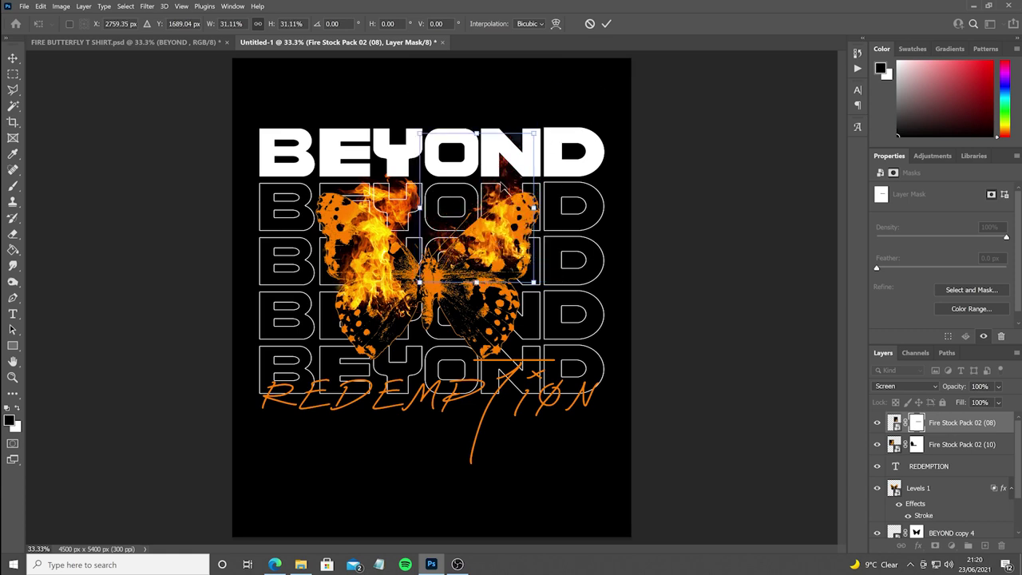
key(Return)
click(13, 185)
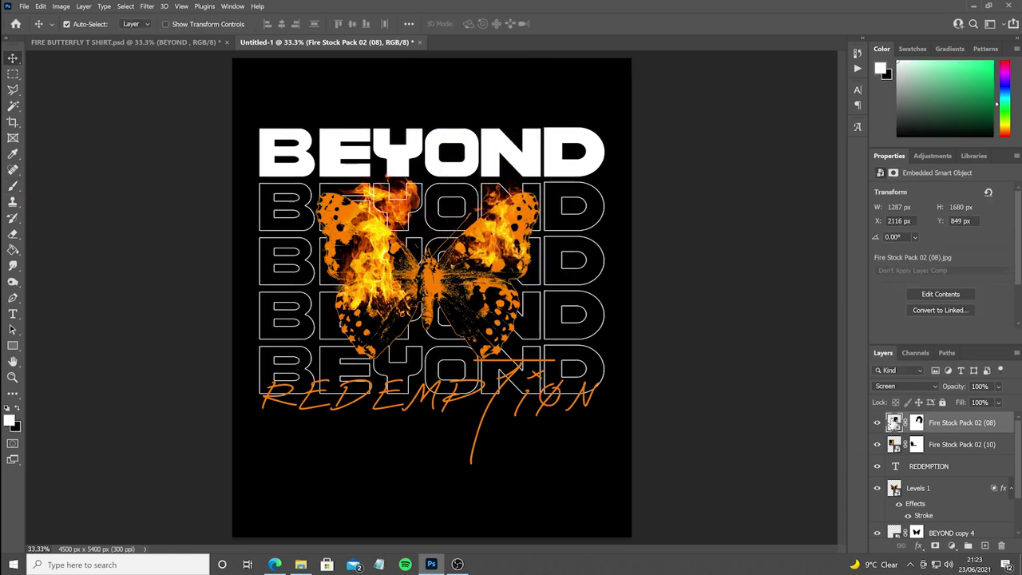
Combine the two masked fire layers into one smart object and set its blend mode to Screen
shift+click(941, 447)
right_click(941, 447)
click(838, 196)
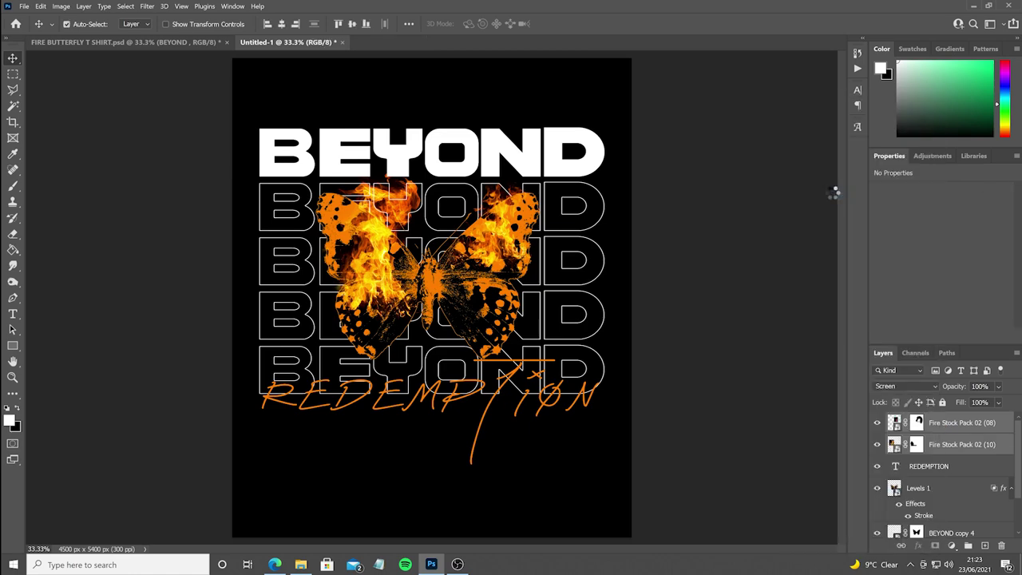
click(928, 386)
click(918, 352)
Apply the Cutout filter to the fire smart object with 8 levels, edge simplicity 0 and edge fidelity 3, comparing it off and on
click(146, 6)
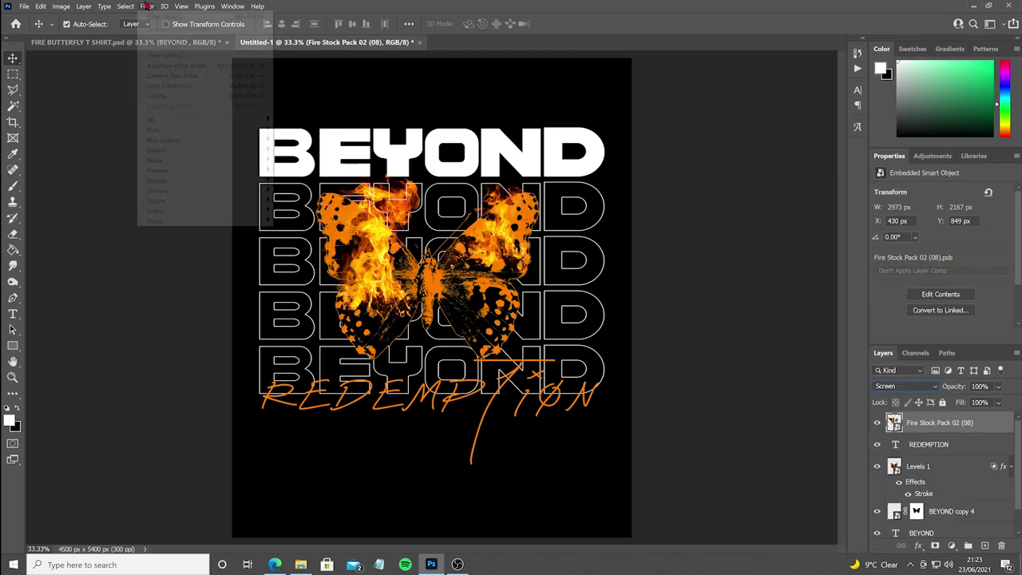
click(168, 56)
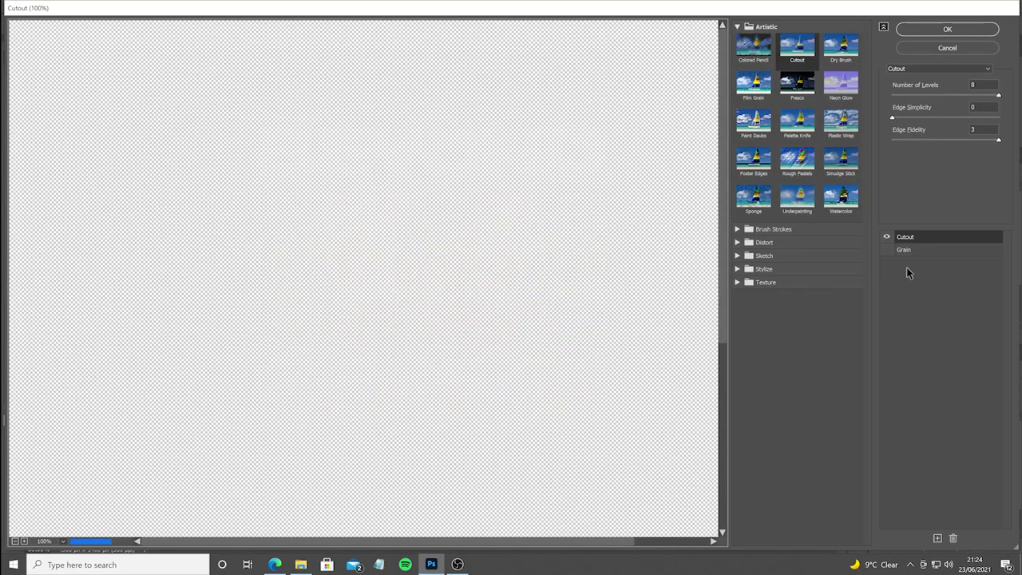
click(14, 541)
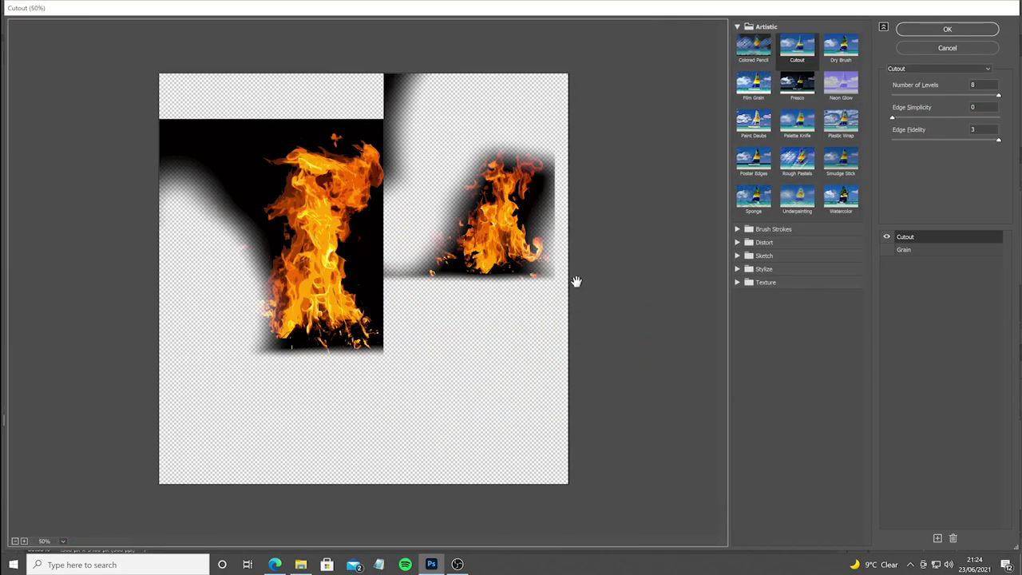
click(887, 238)
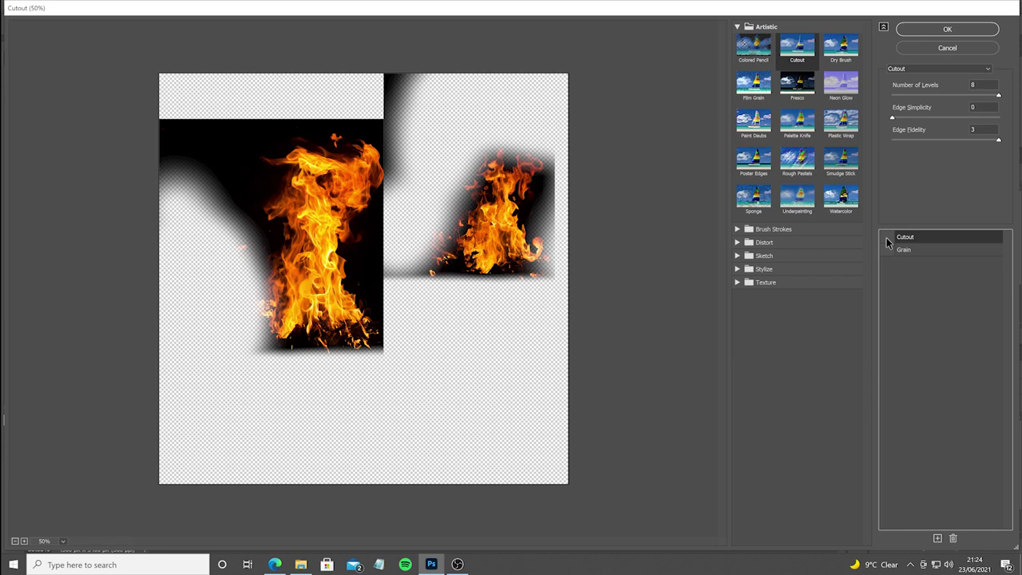
click(886, 239)
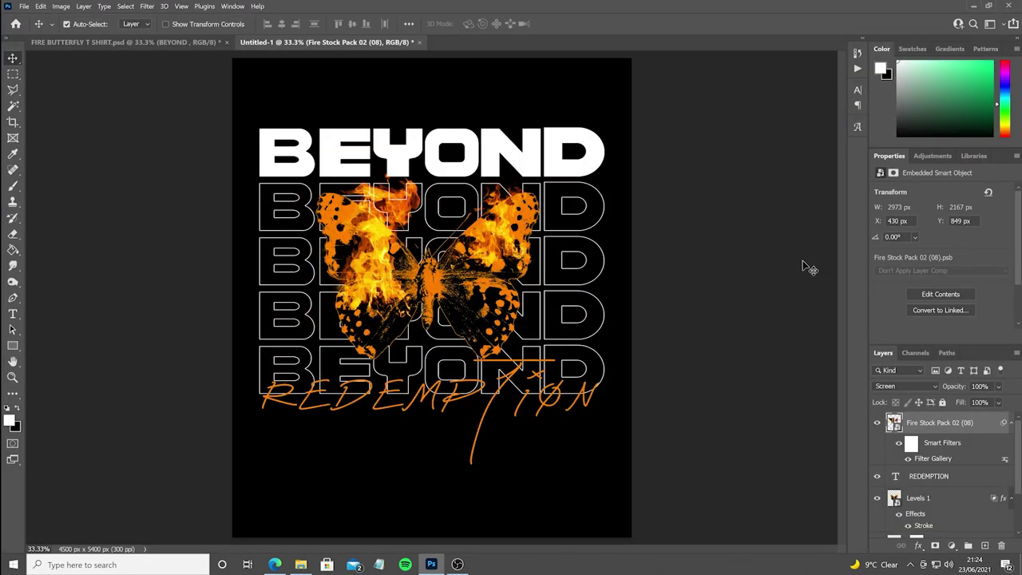
Group all artwork layers from BEYOND up to the fire layer and add a layer mask to the group
mouse_move(1018, 438)
mouse_down()
mouse_move(1004, 523)
mouse_move(1020, 429)
mouse_up()
click(927, 514)
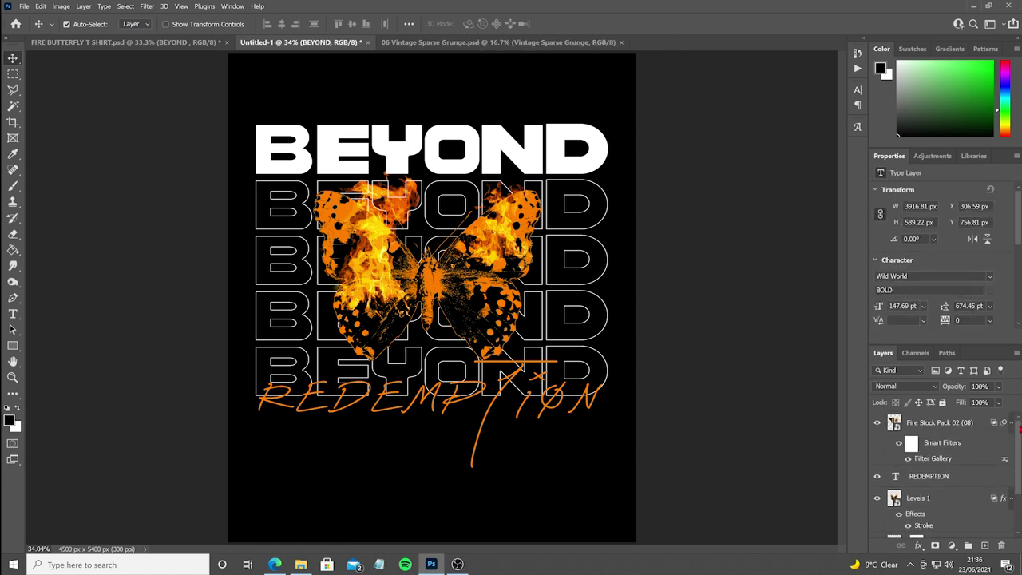
shift+click(946, 425)
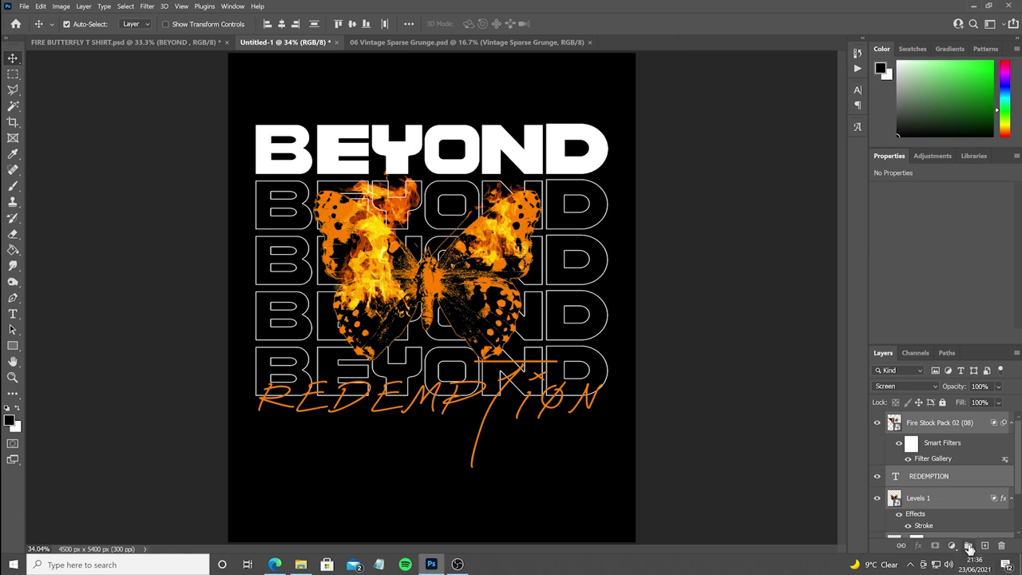
click(969, 546)
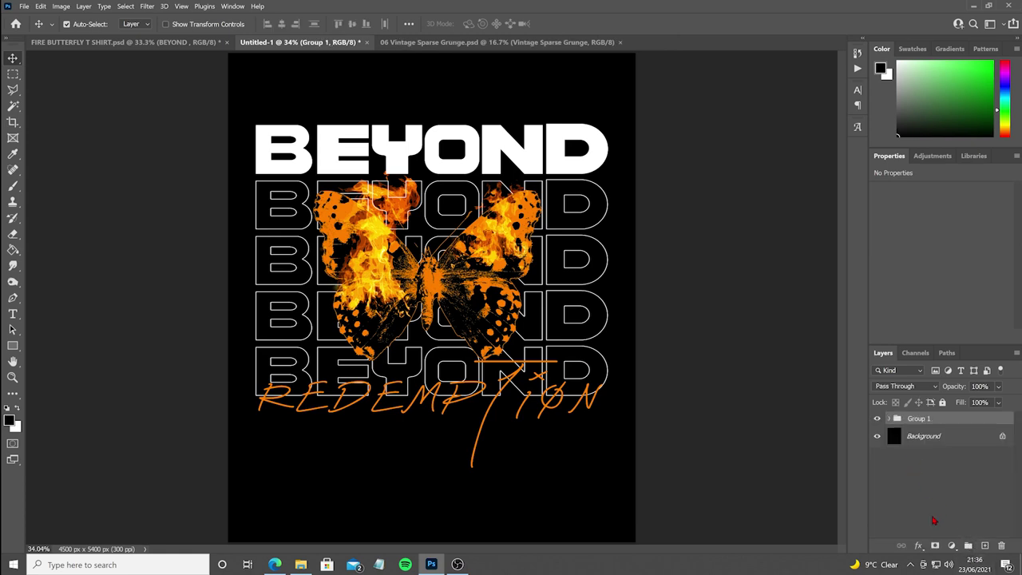
click(935, 546)
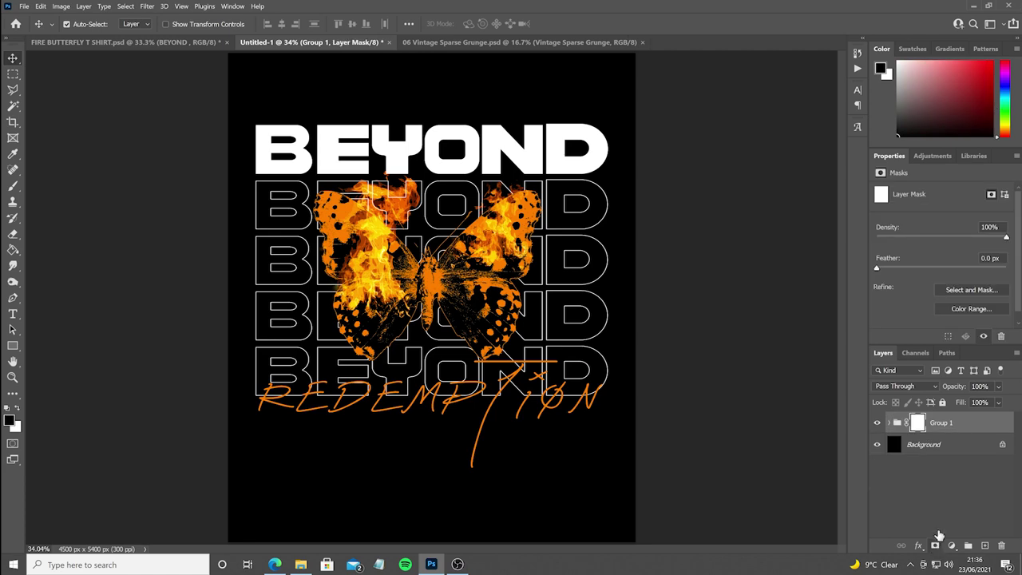
Select and copy the whole grunge texture in the 06 Vintage Sparse Grunge.psd document
click(503, 43)
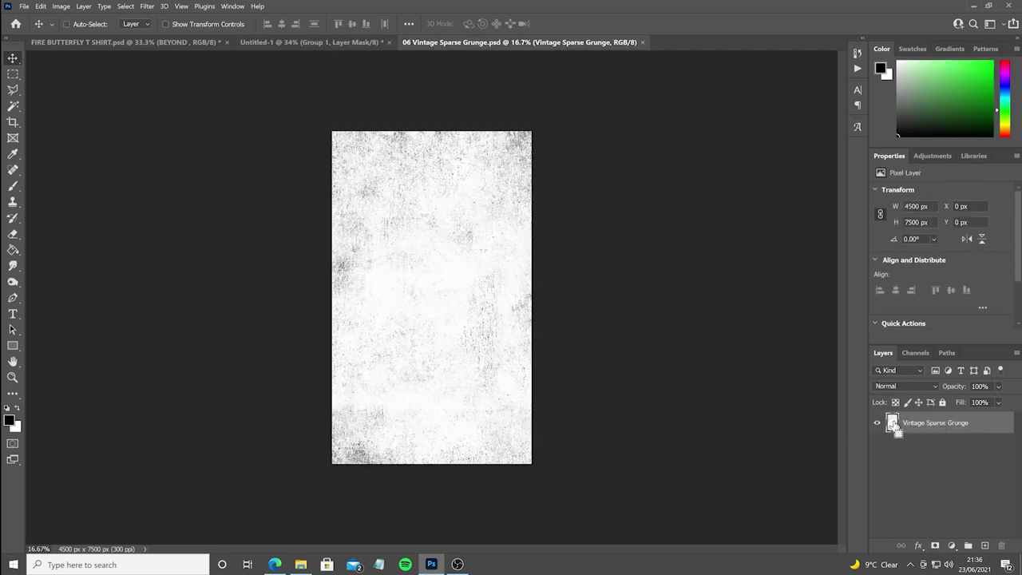
ctrl+click(892, 425)
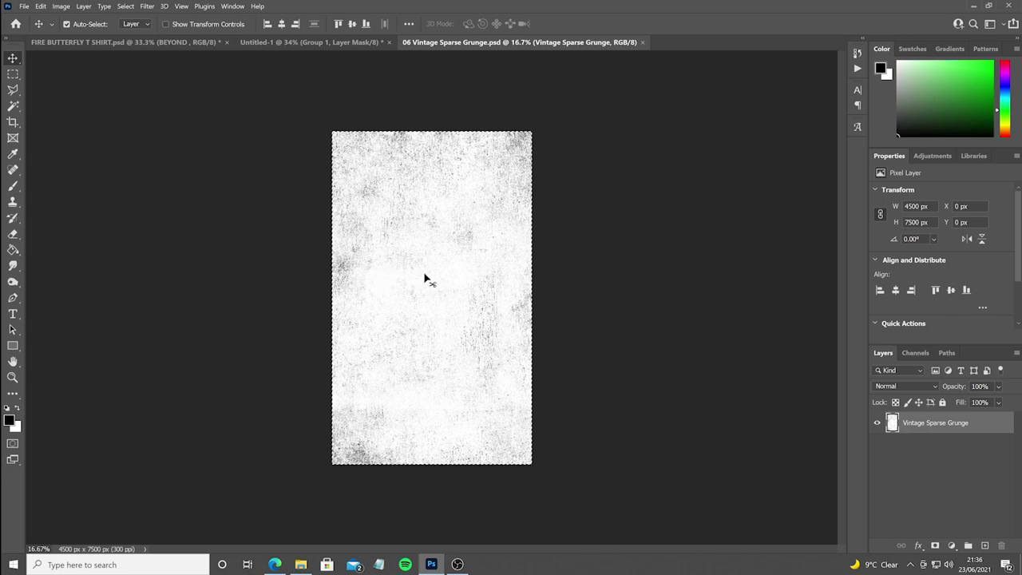
key(ctrl+c)
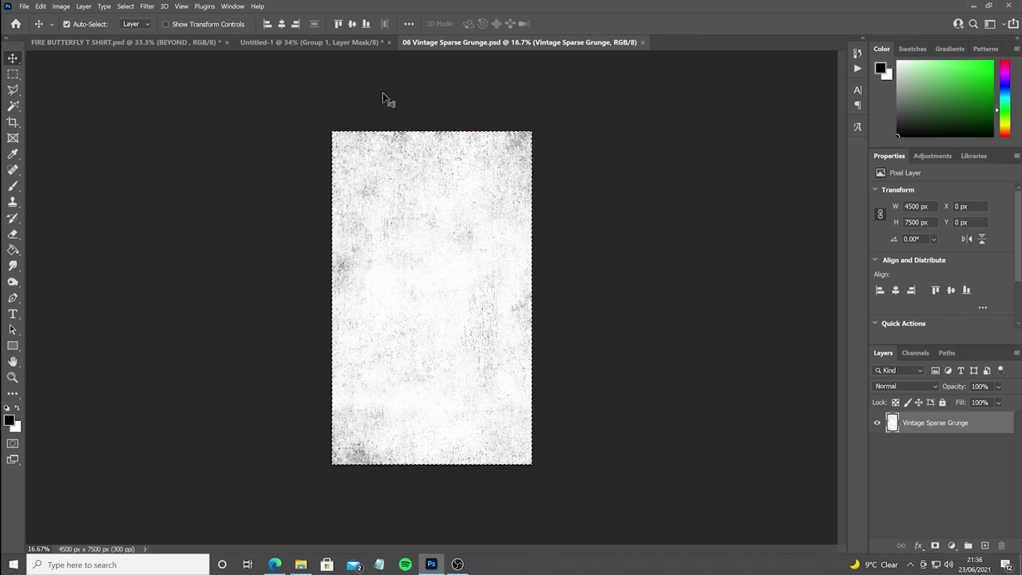
Paste the copied grunge texture into Group 1's layer mask in the Untitled-1 design and return to the artwork view
drag(383, 99, 810, 413)
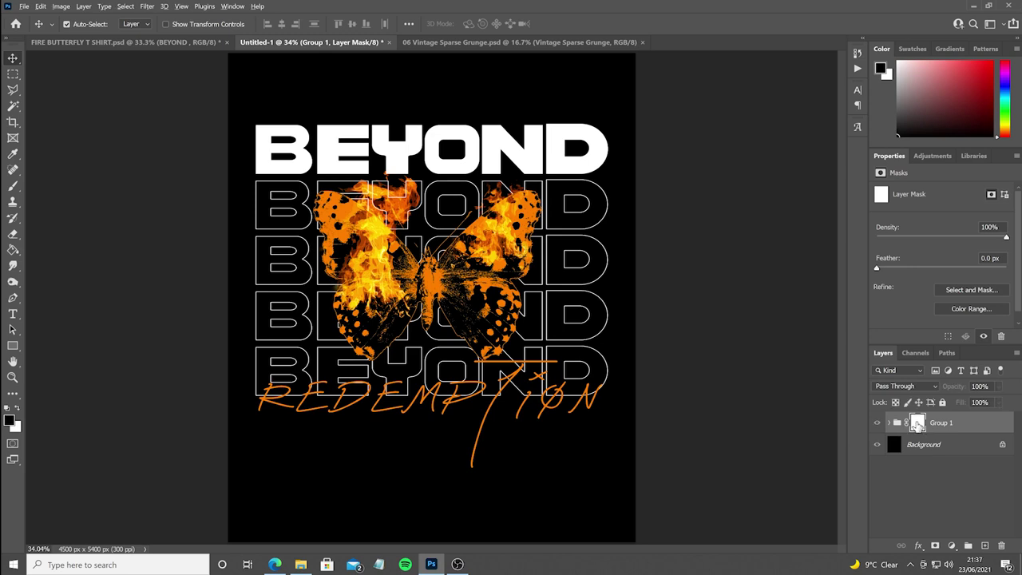
alt+click(917, 423)
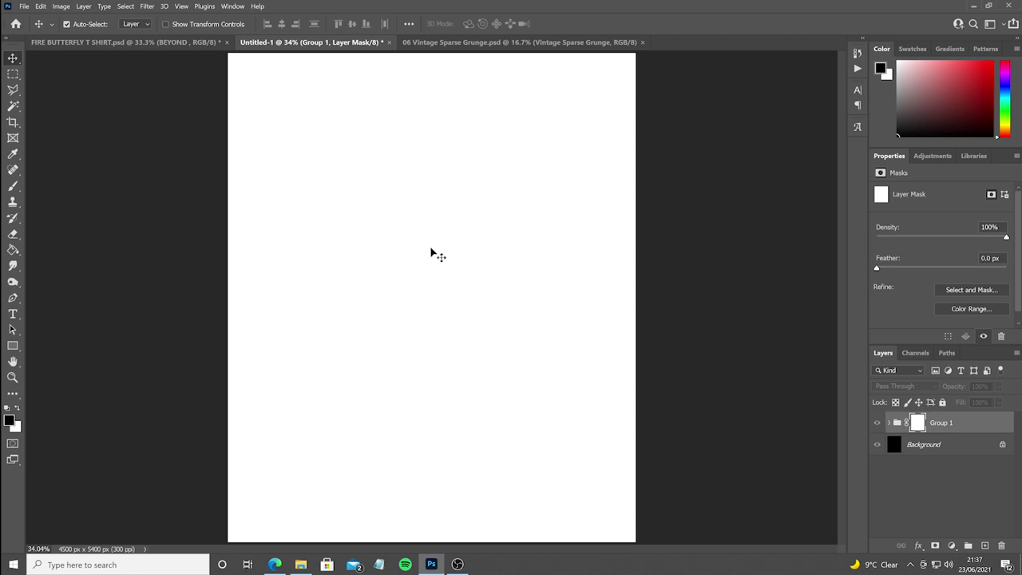
key(ctrl+v)
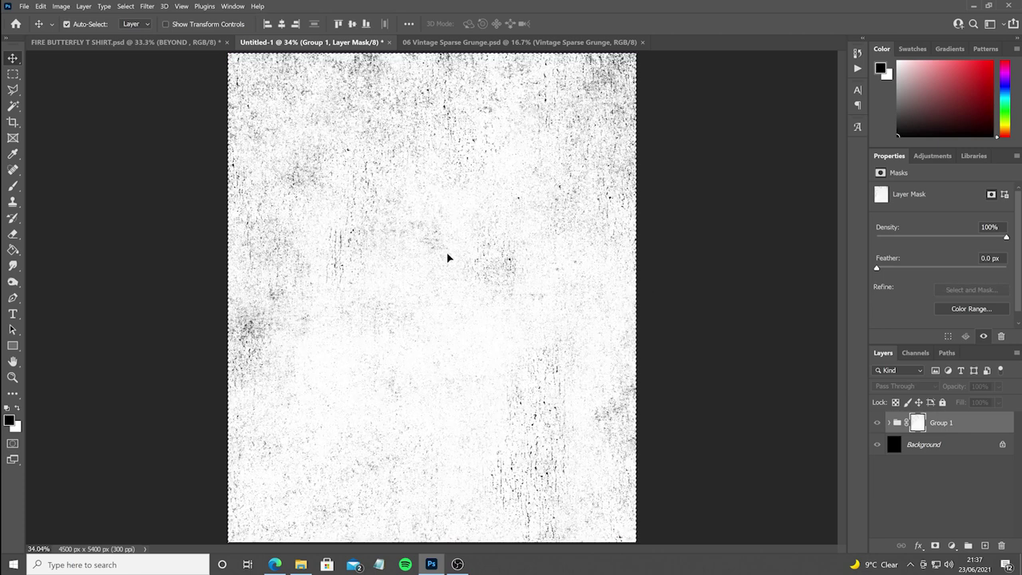
alt+click(917, 425)
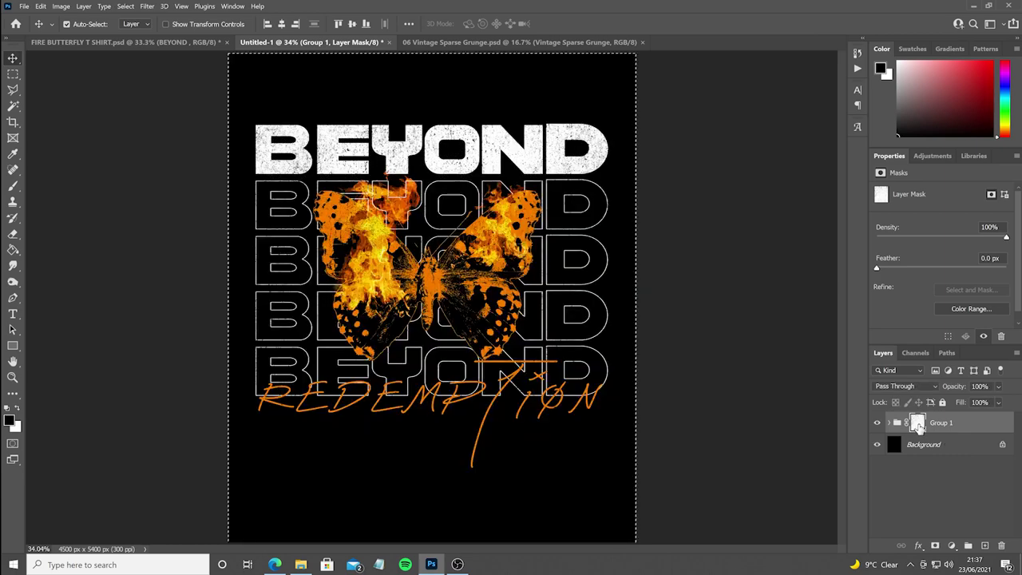
Hide the black Background and move the merged artwork, Layer 1, into the VintageWashTee_V2.psd mockup
click(878, 445)
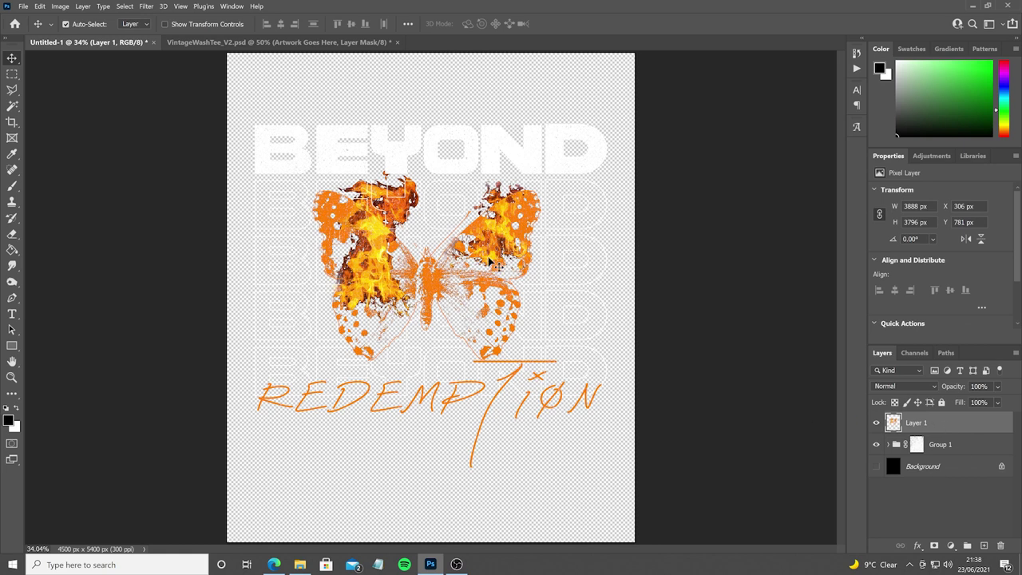
drag(489, 262, 521, 245)
Scale the artwork in the mockup to about 27% and centre it on the T-shirt's chest
key(ctrl+t)
drag(180, 294, 405, 305)
drag(501, 369, 512, 378)
drag(466, 331, 472, 337)
drag(519, 384, 506, 371)
drag(474, 332, 478, 335)
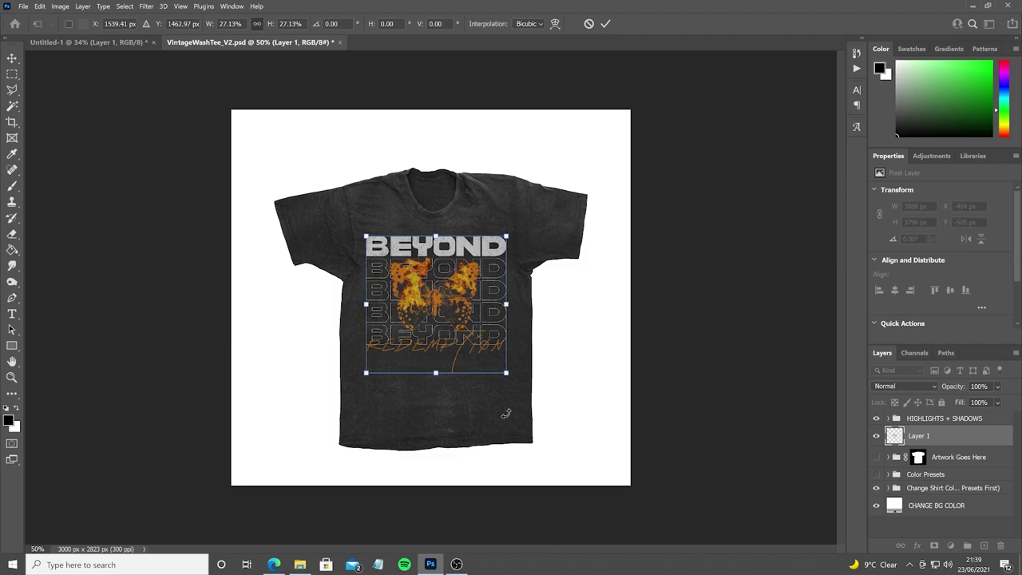